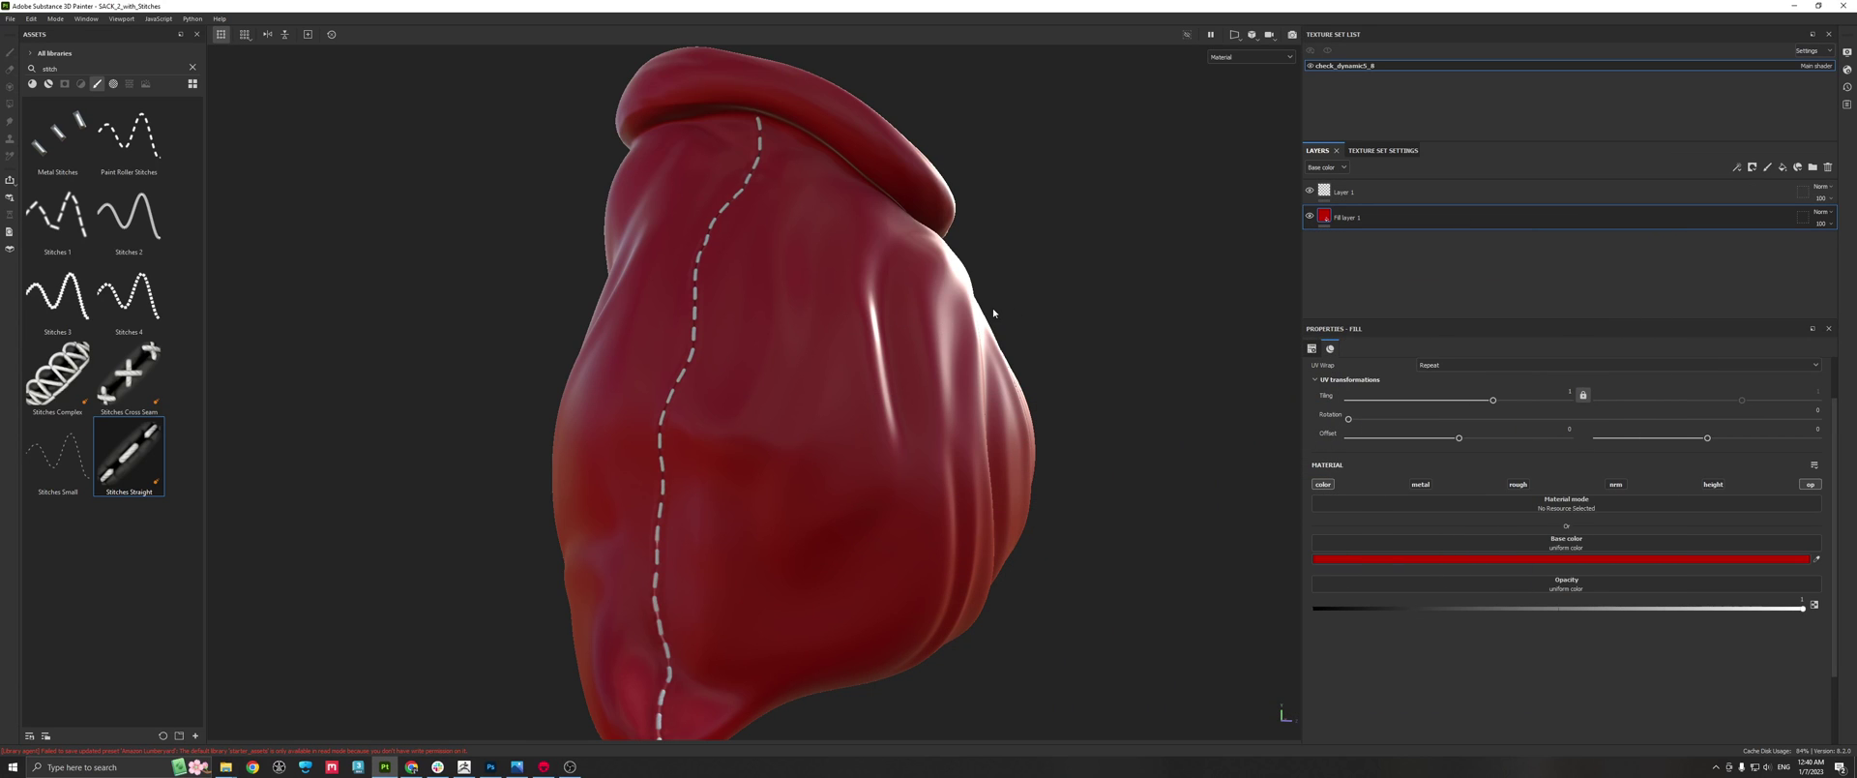
Step: Hide Layer 1's stitches so the sack shows as plain red fabric
left_click_drag(1156, 359, 1122, 406, "alt")
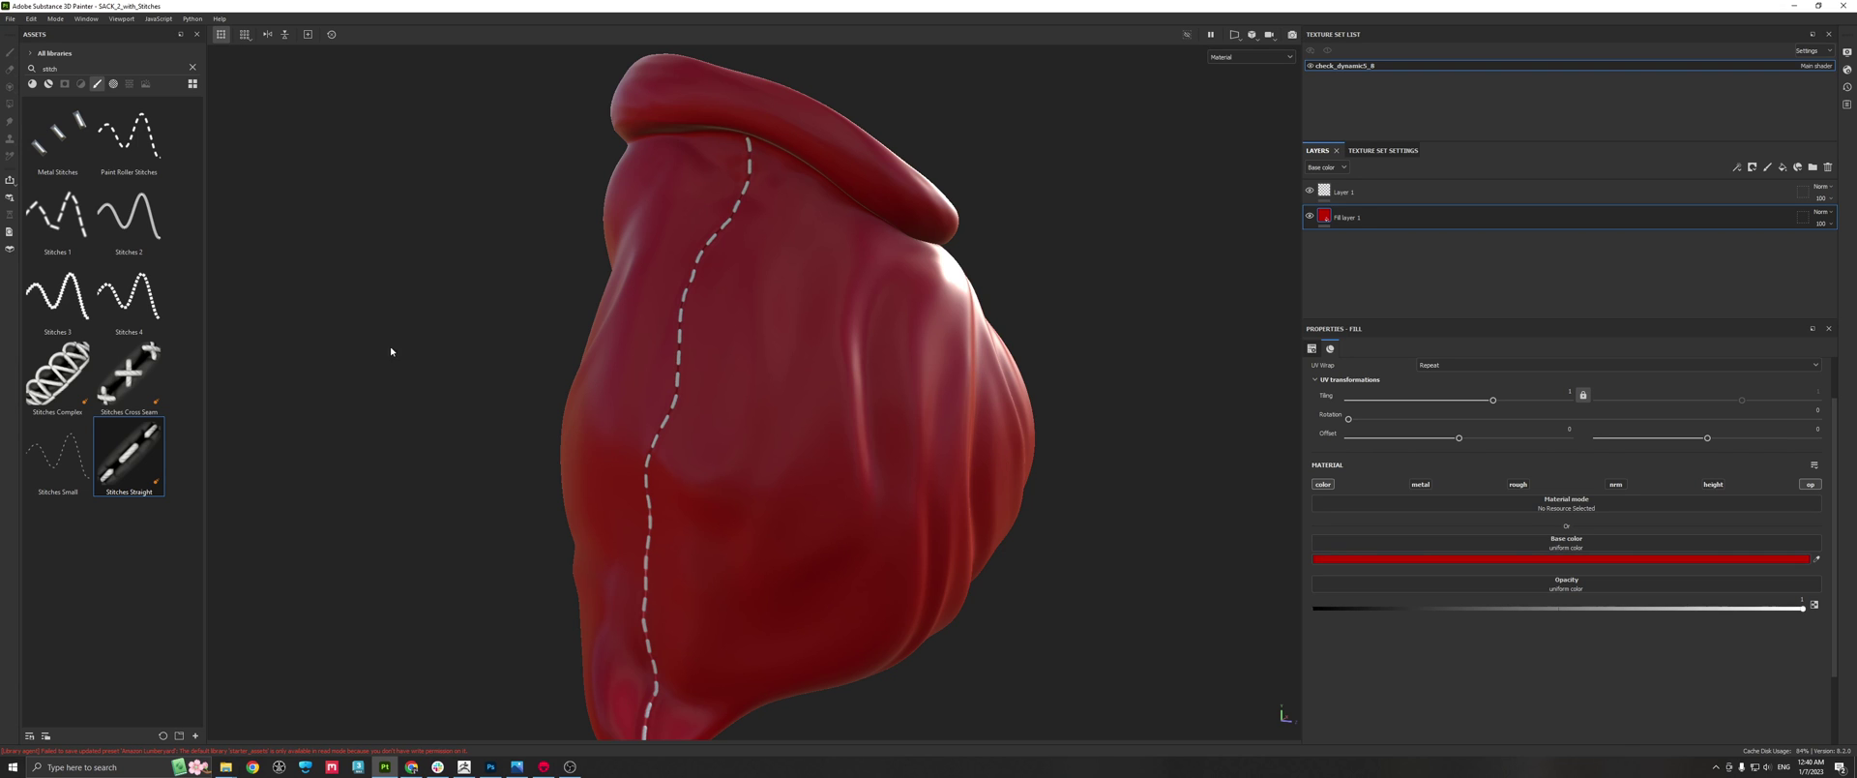
left_click_drag(1201, 480, 979, 267, "alt")
left_click(1310, 191)
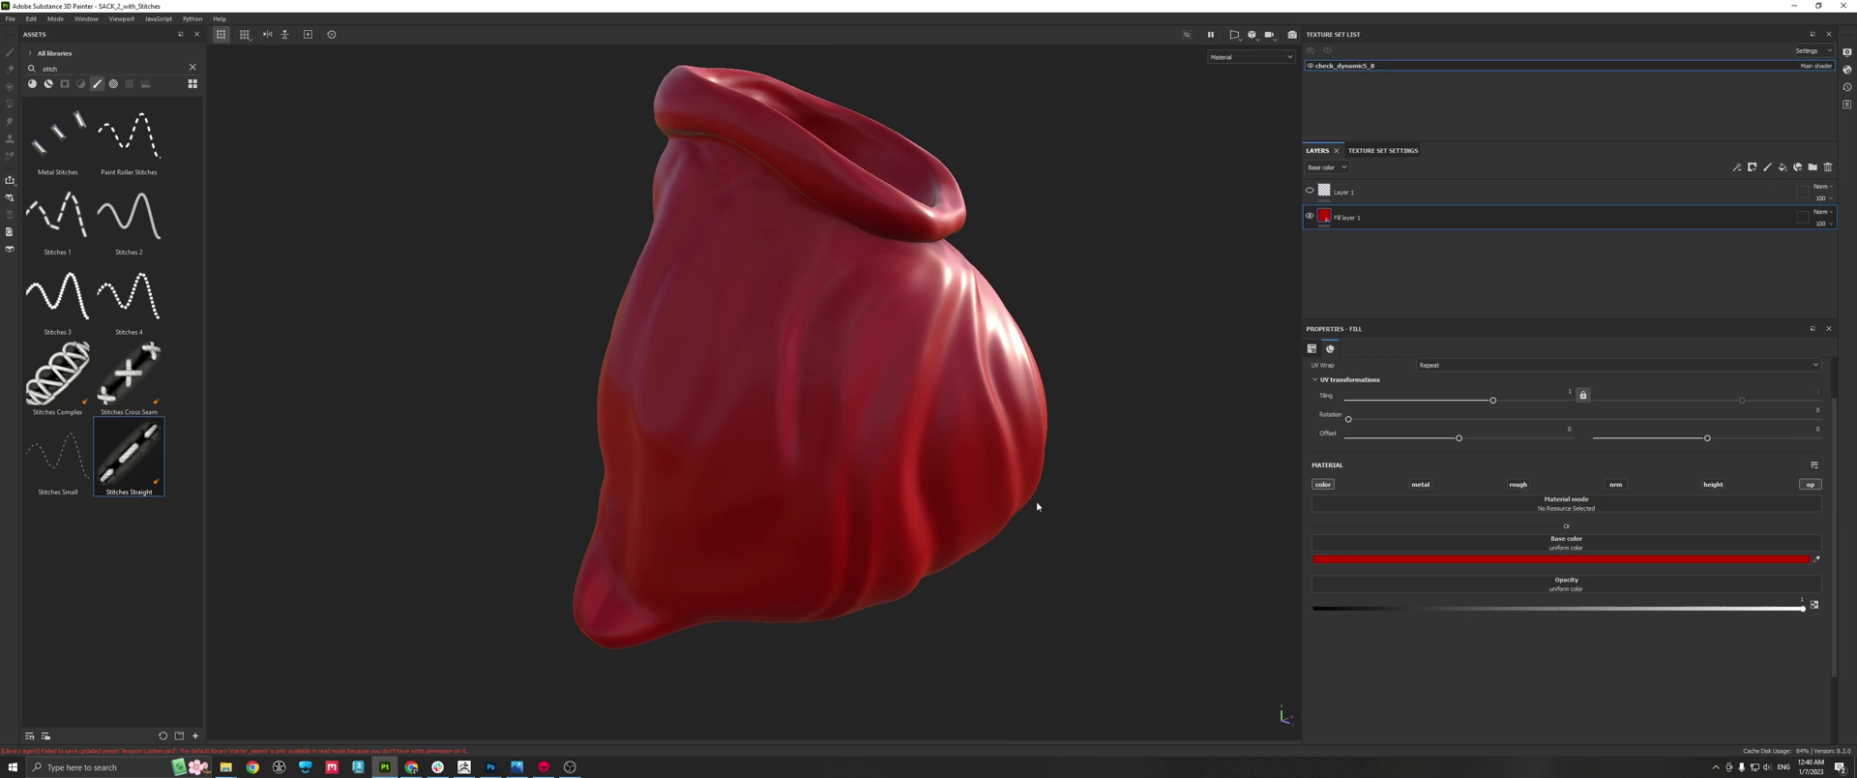
left_click_drag(1088, 520, 1211, 431, "alt")
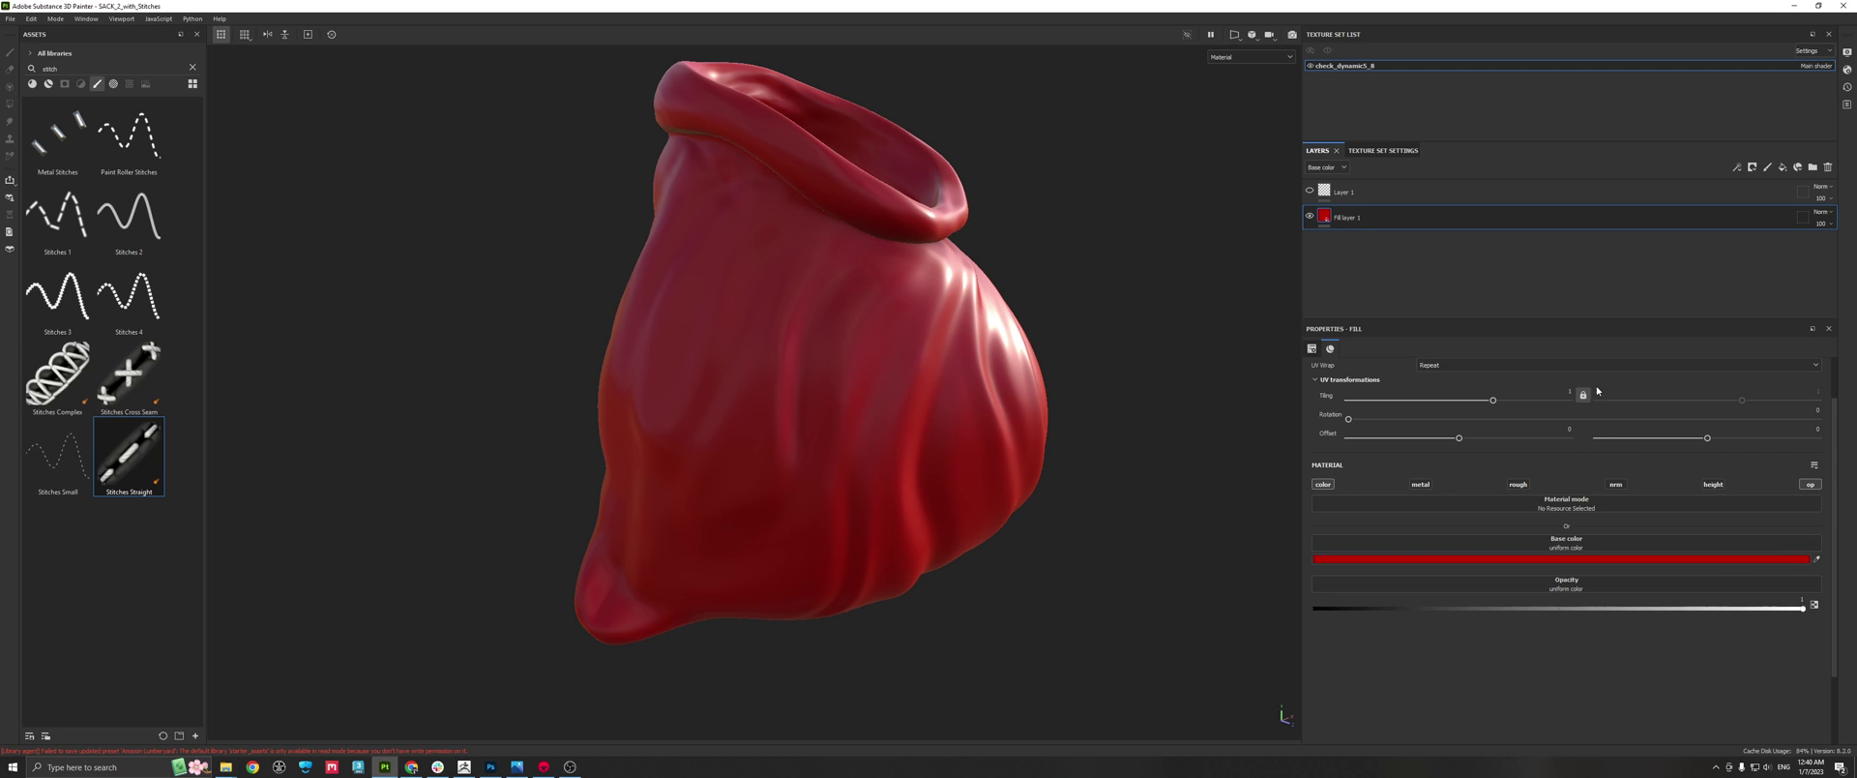
left_click(1381, 150)
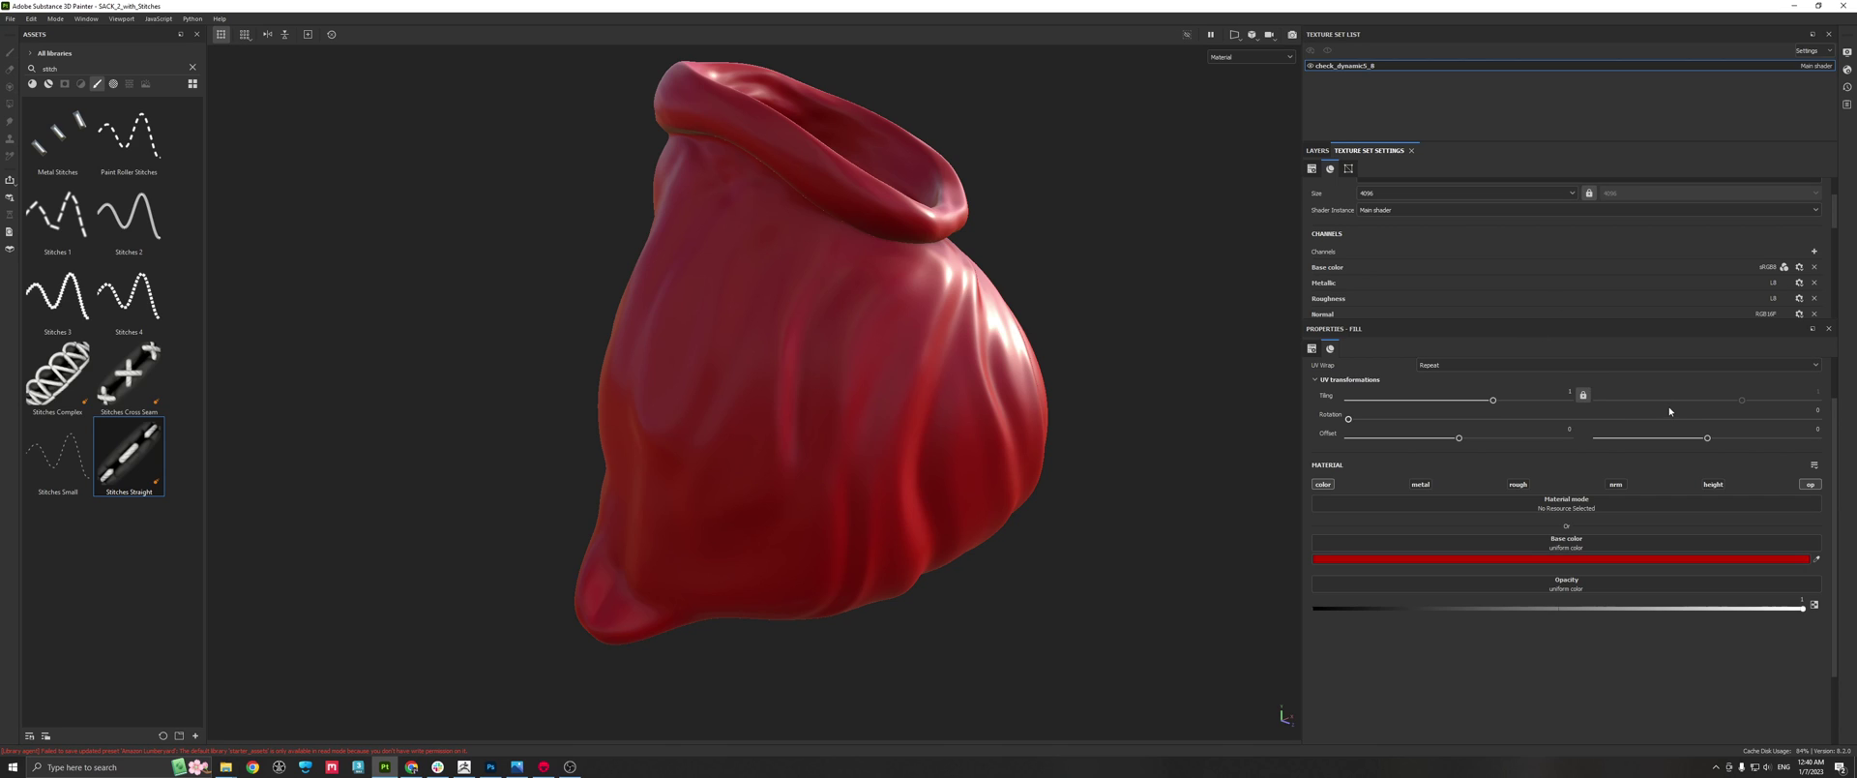
left_click(1846, 70)
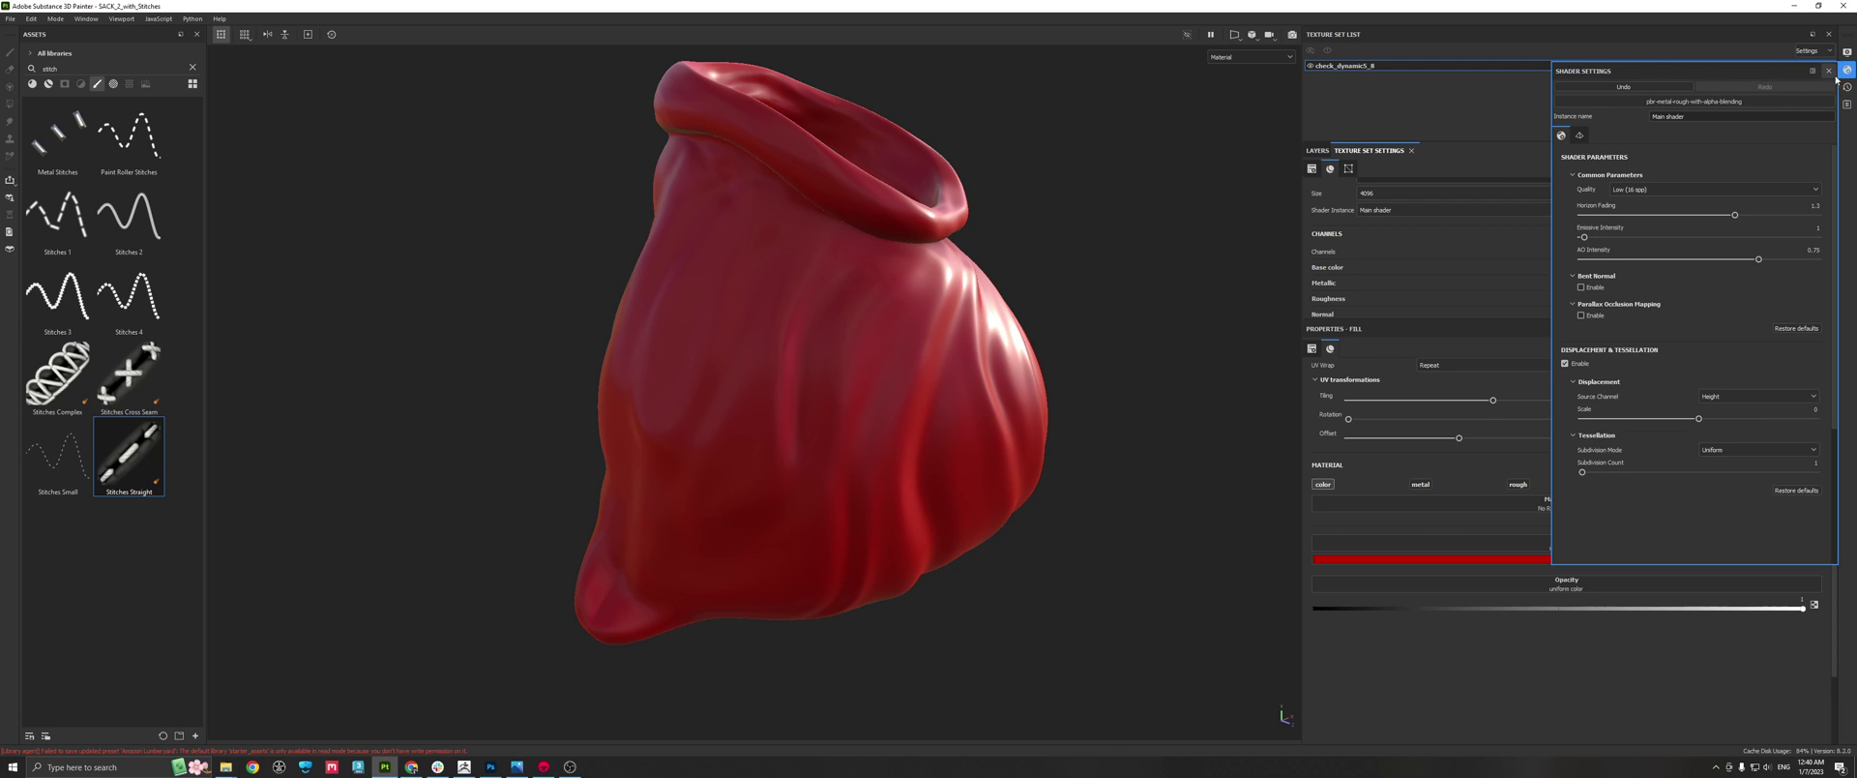
left_click(1691, 102)
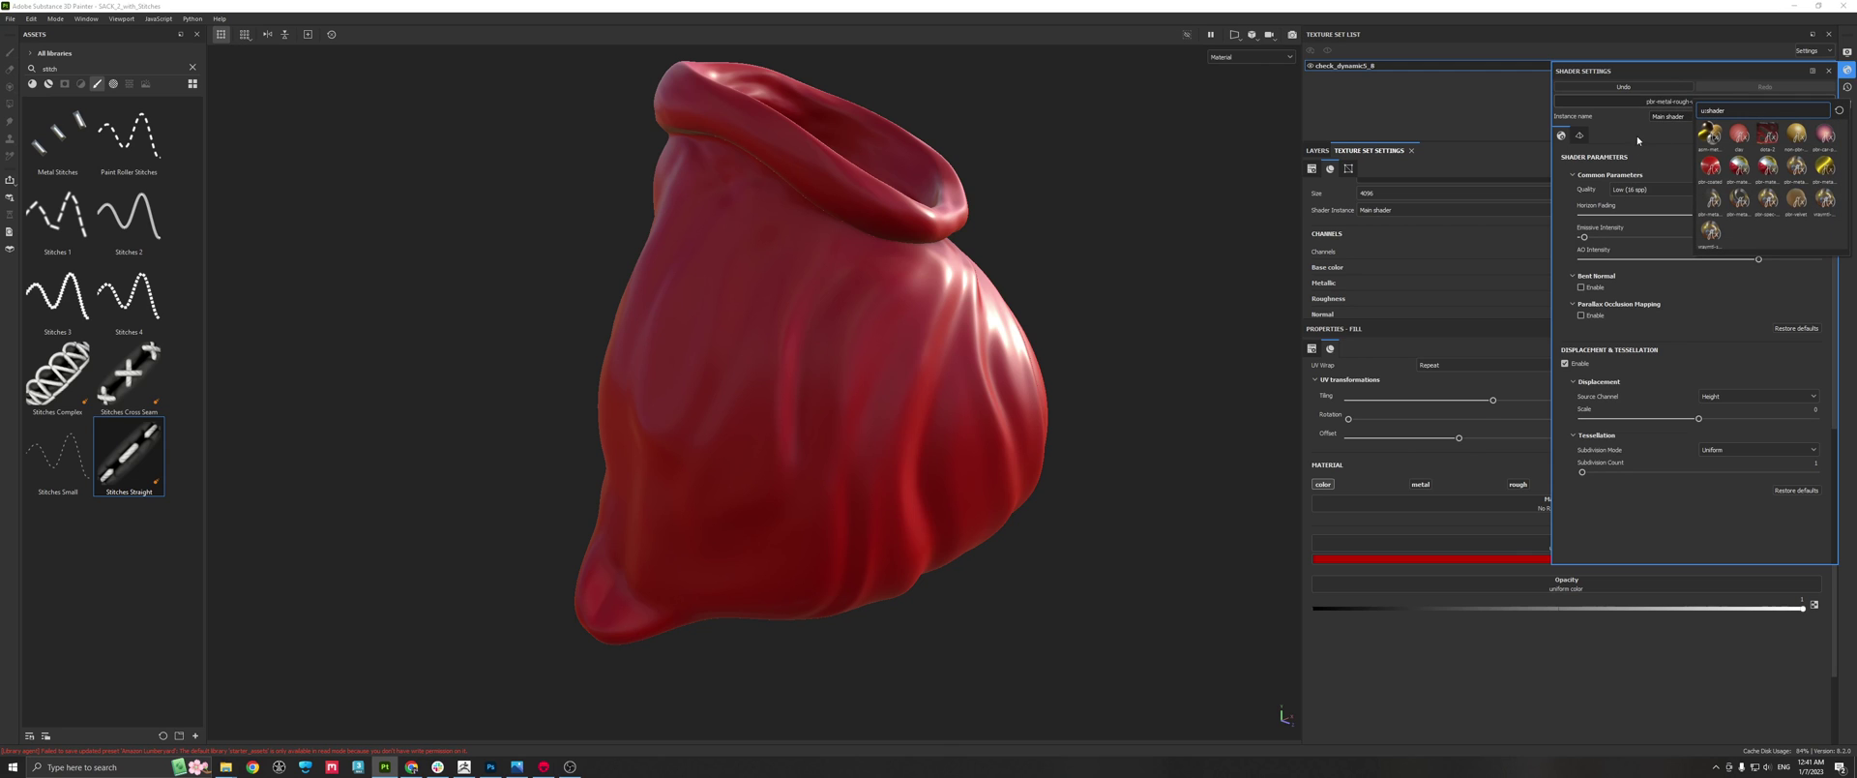
left_click(1690, 102)
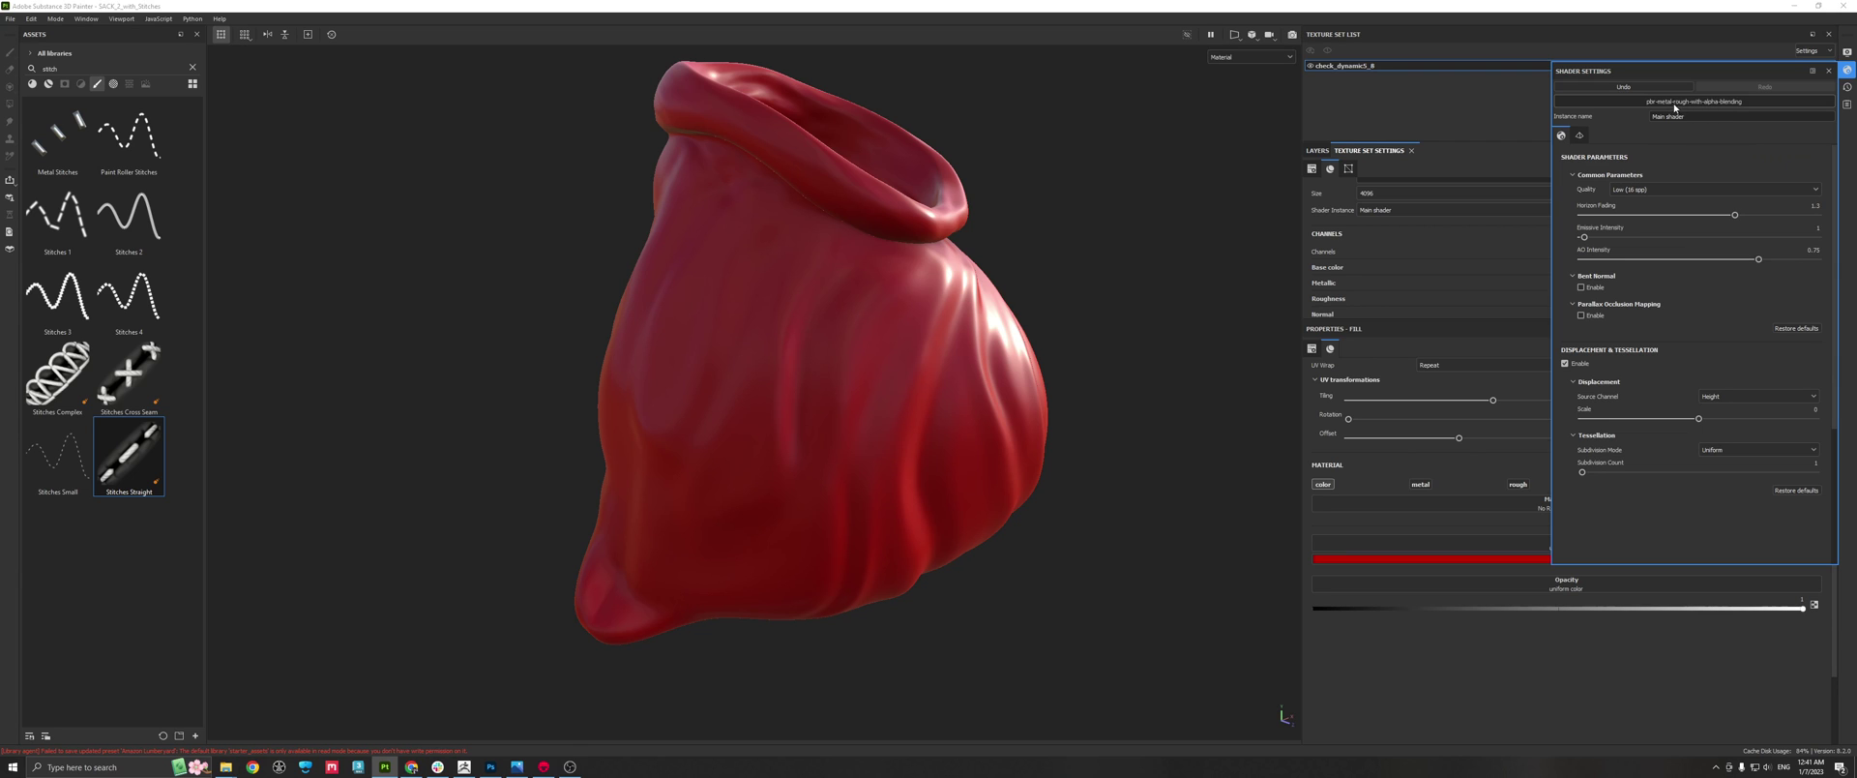
left_click(1732, 102)
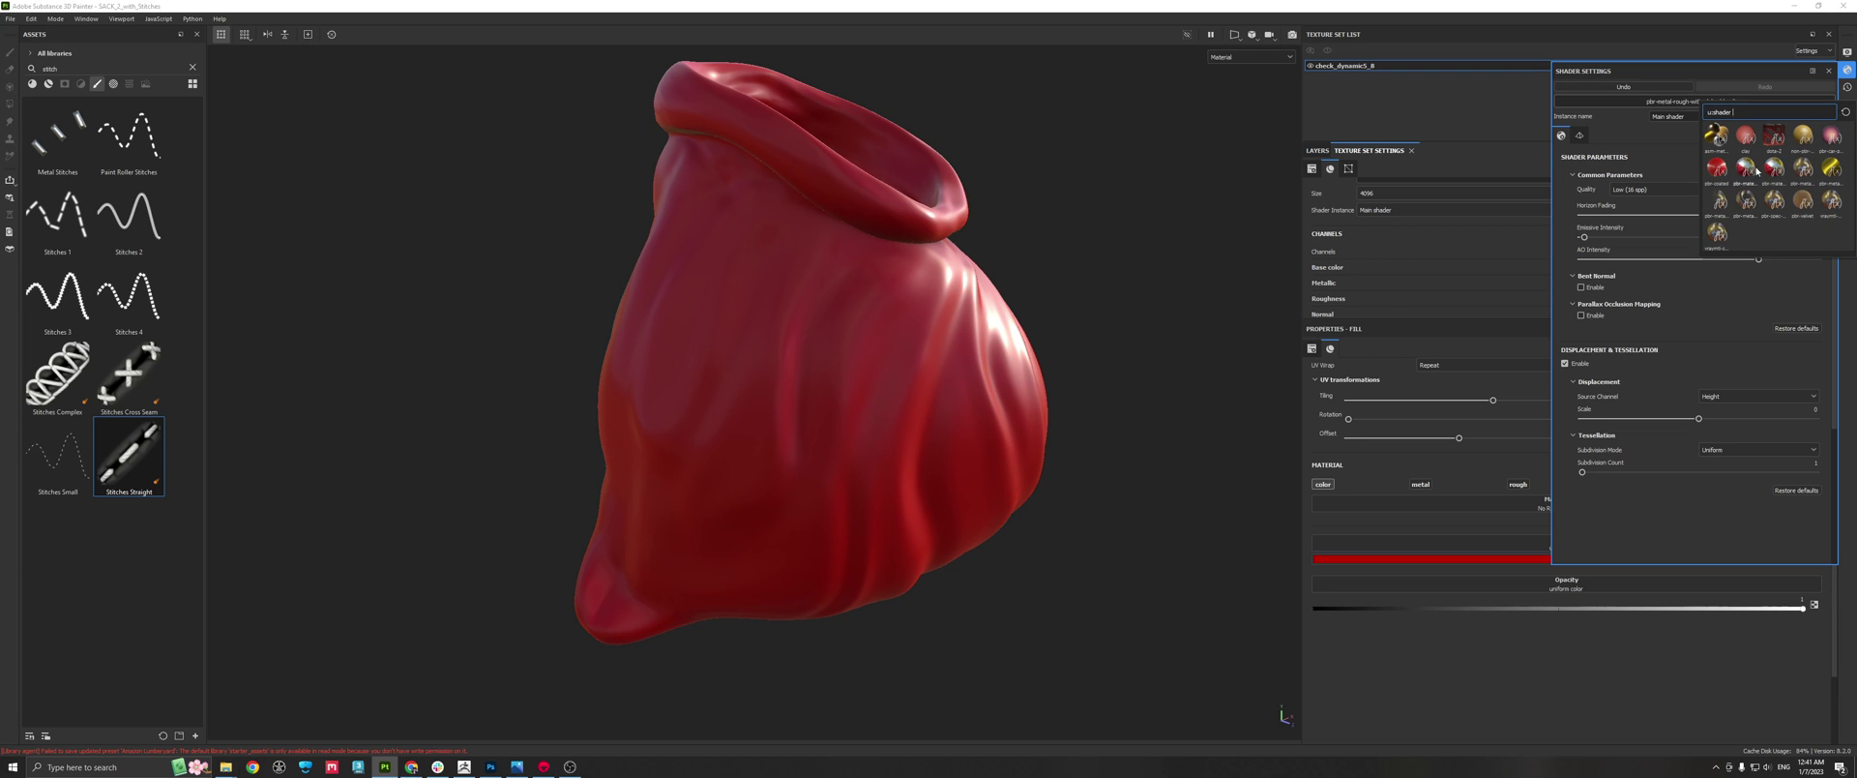
left_click(1649, 142)
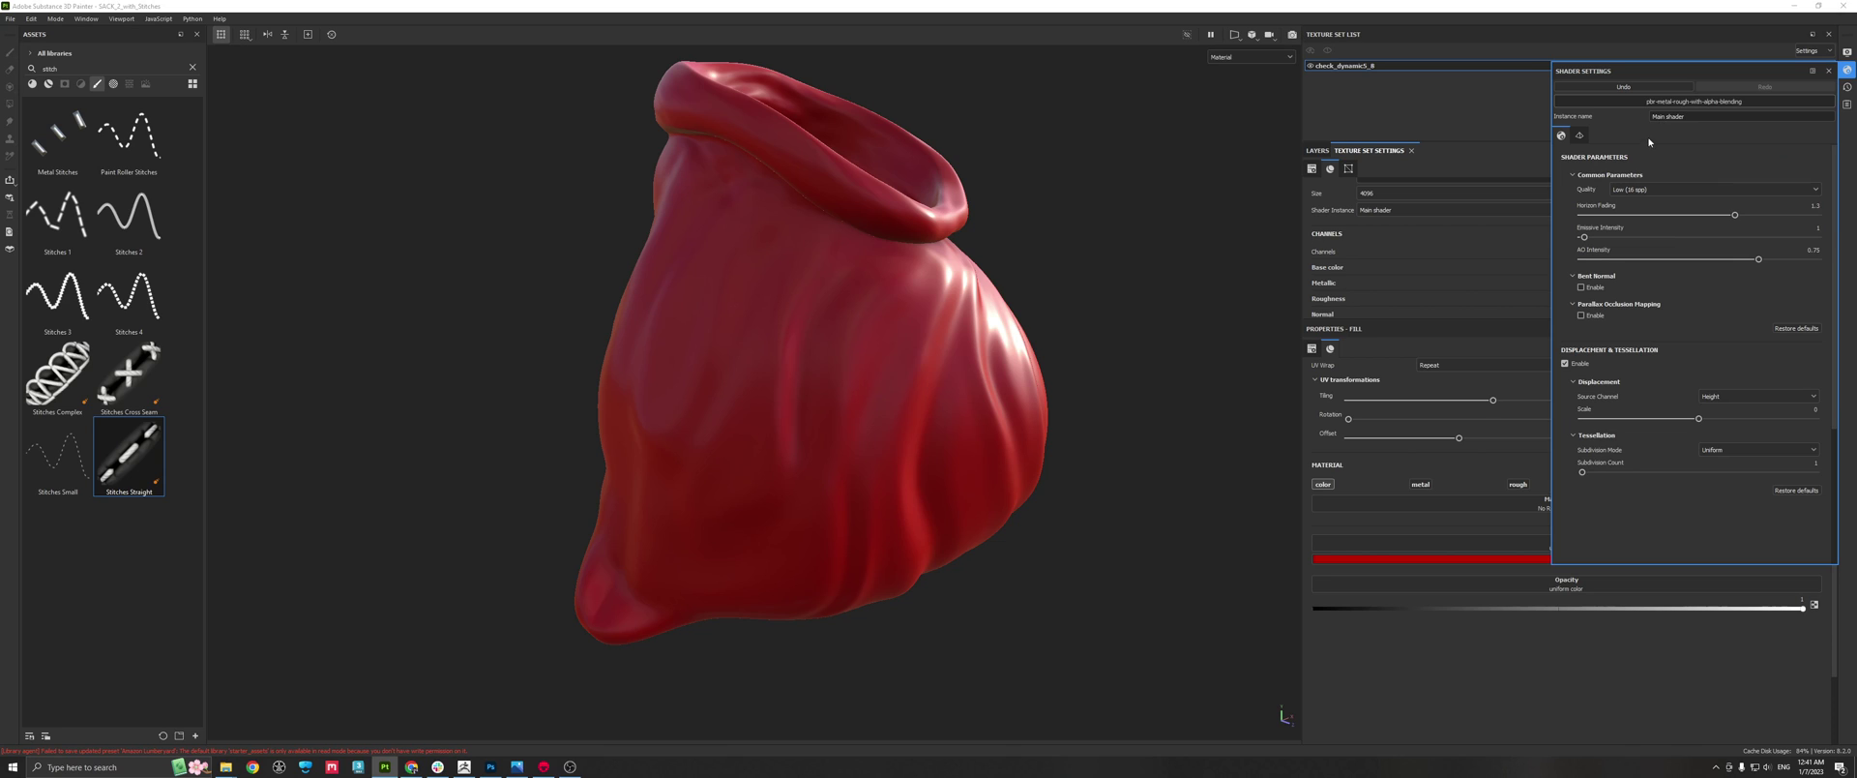
left_click(1828, 73)
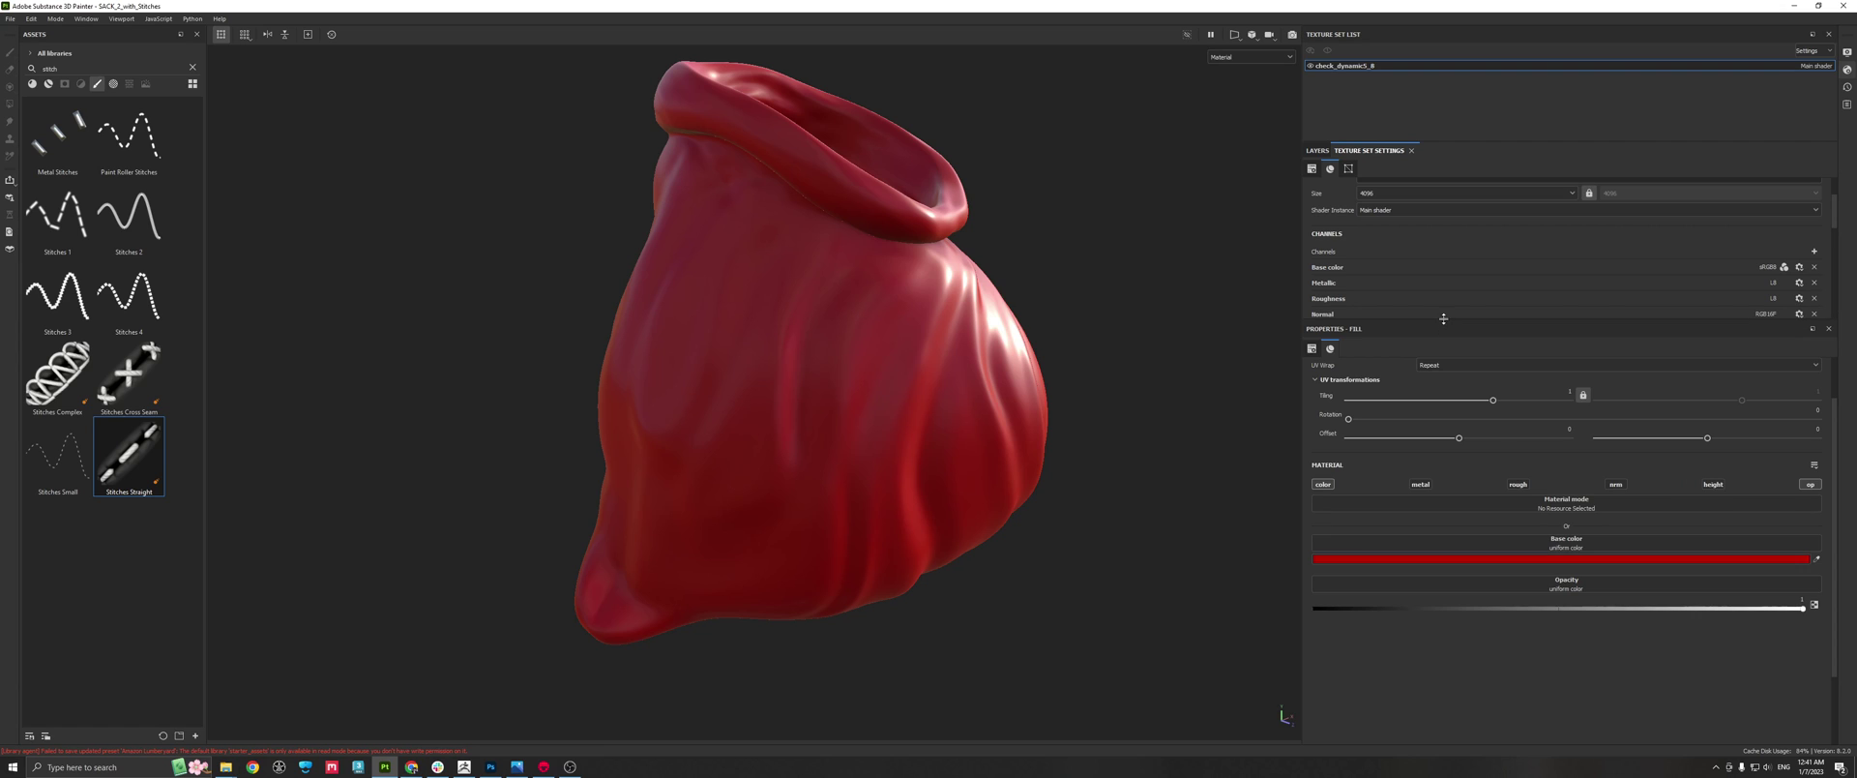
Step: Expand the Texture Set Settings panel to list every channel, including Height and Opacity
left_click_drag(1443, 318, 1440, 432)
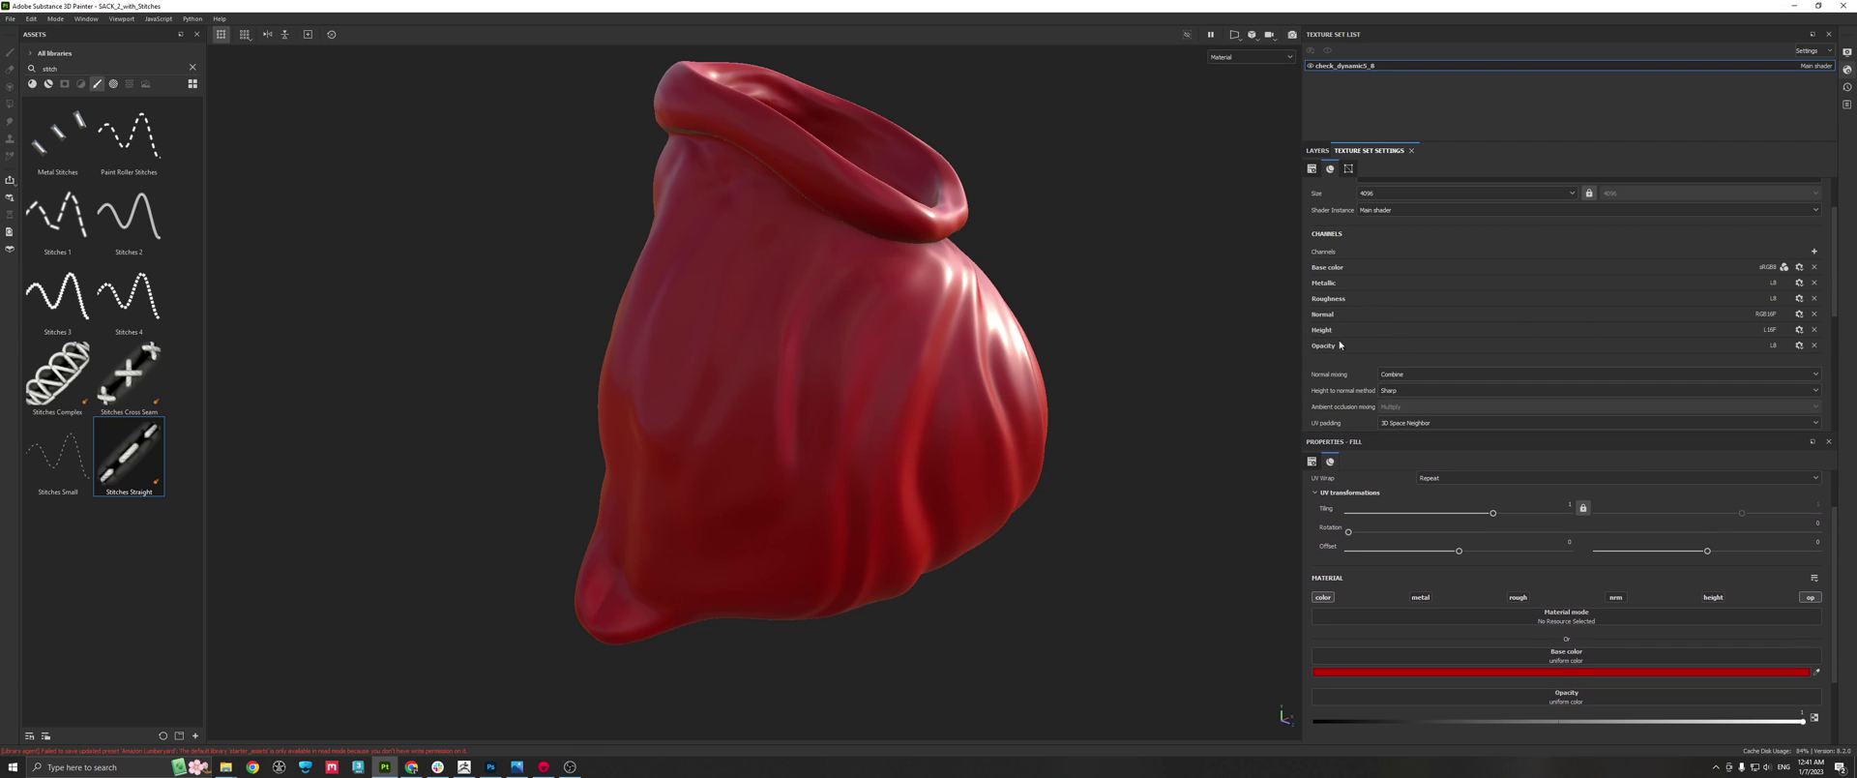
left_click(1815, 251)
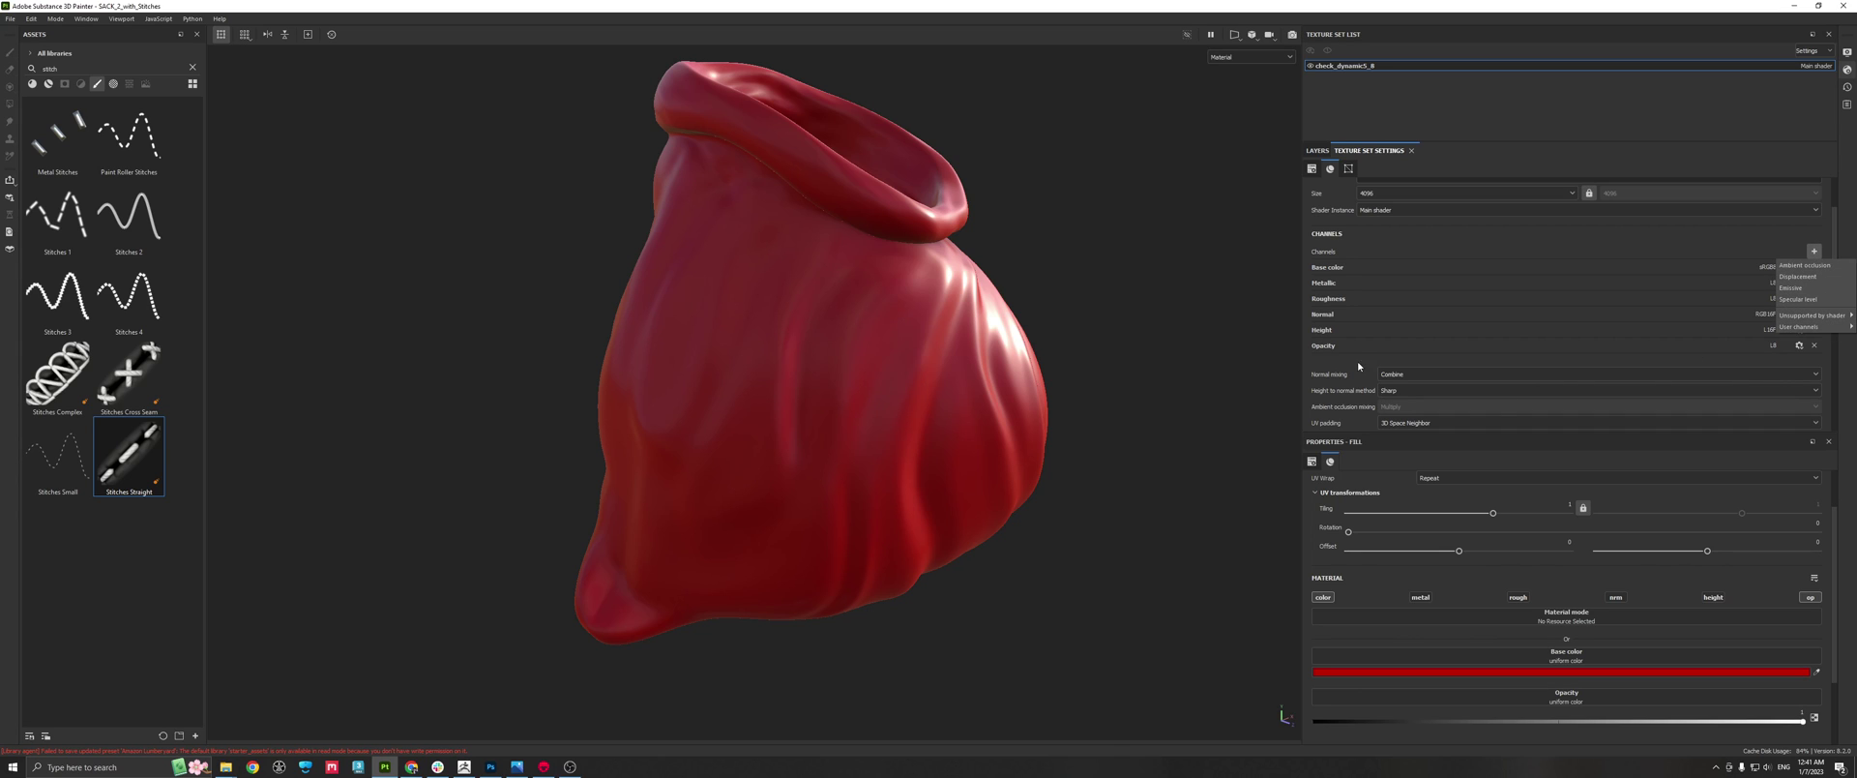
left_click(1521, 358)
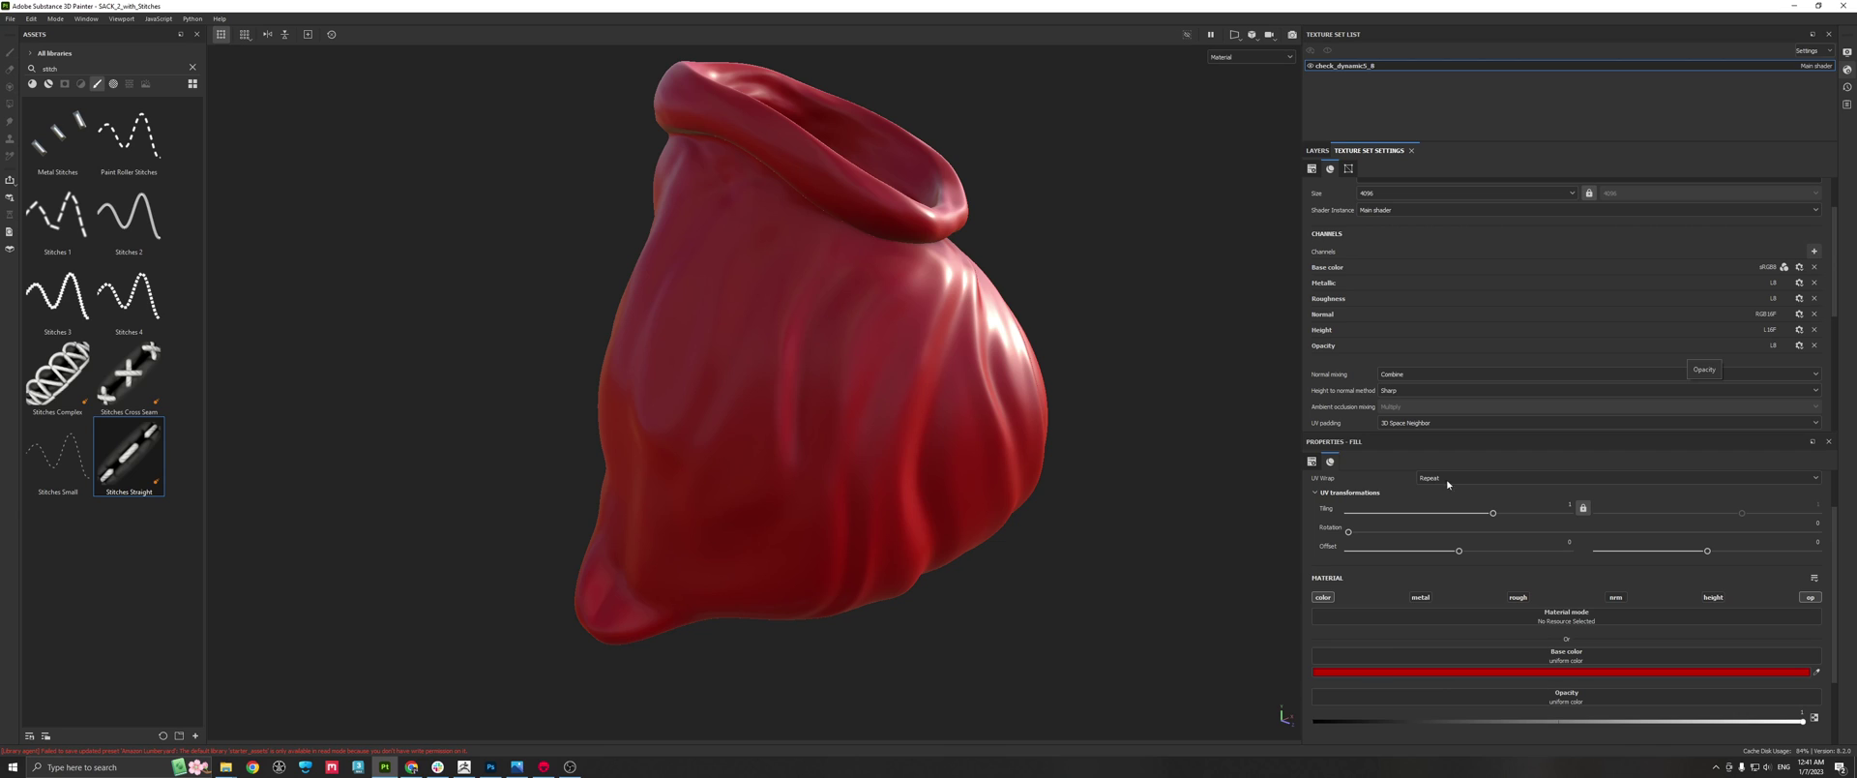
scroll(1731, 600, "up", 1)
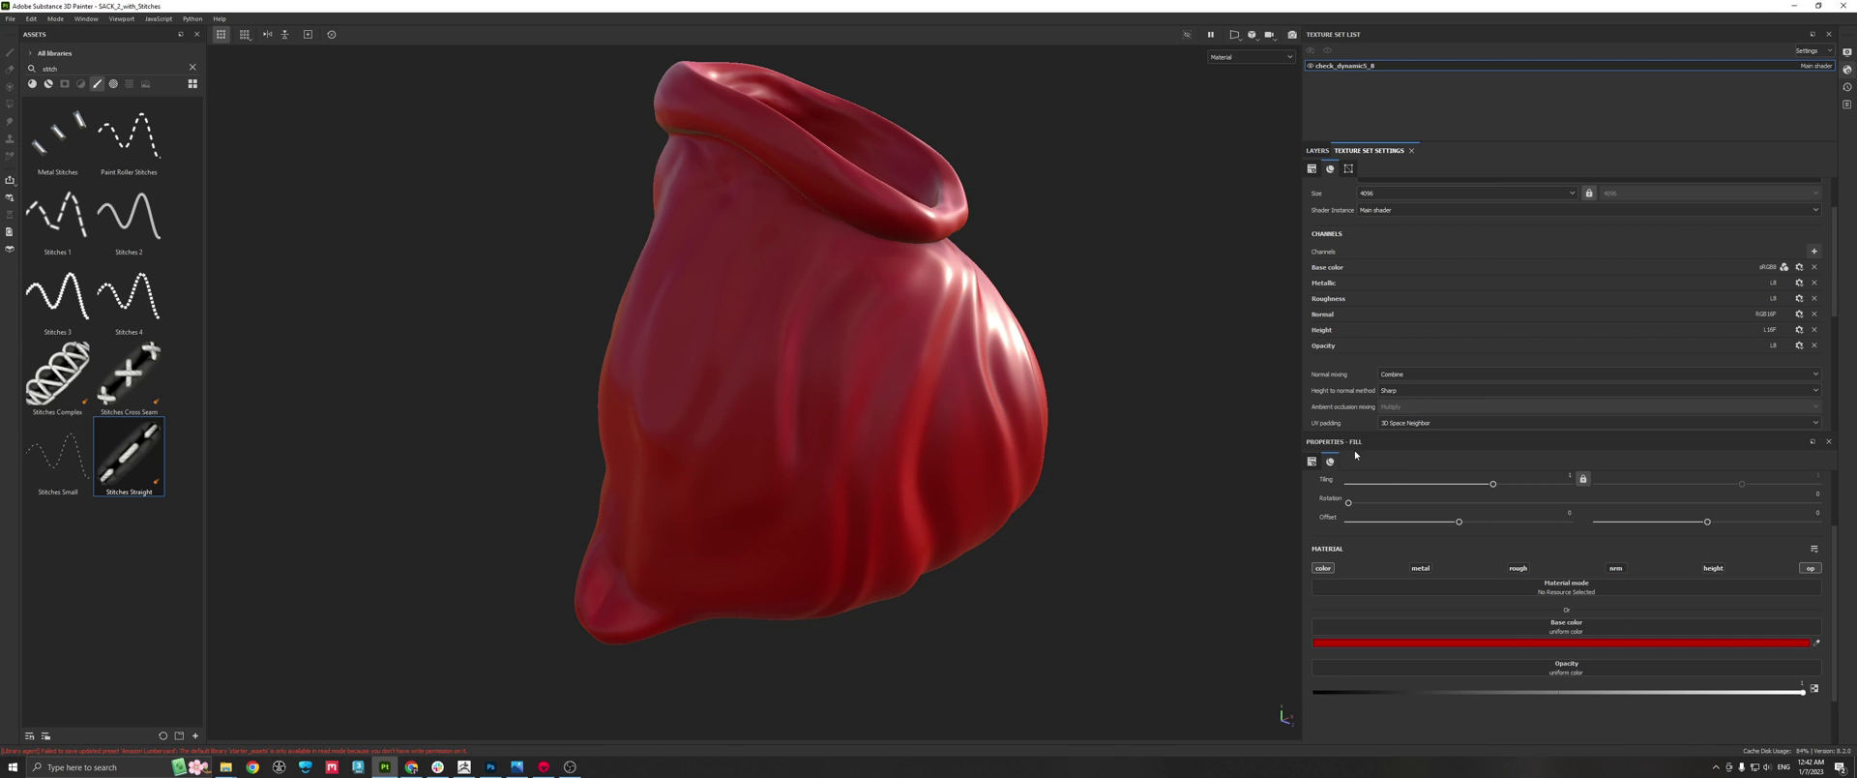
Step: Toggle the fill's op channel off and on, then test Fill layer 1's Opacity slider
left_click(1812, 569)
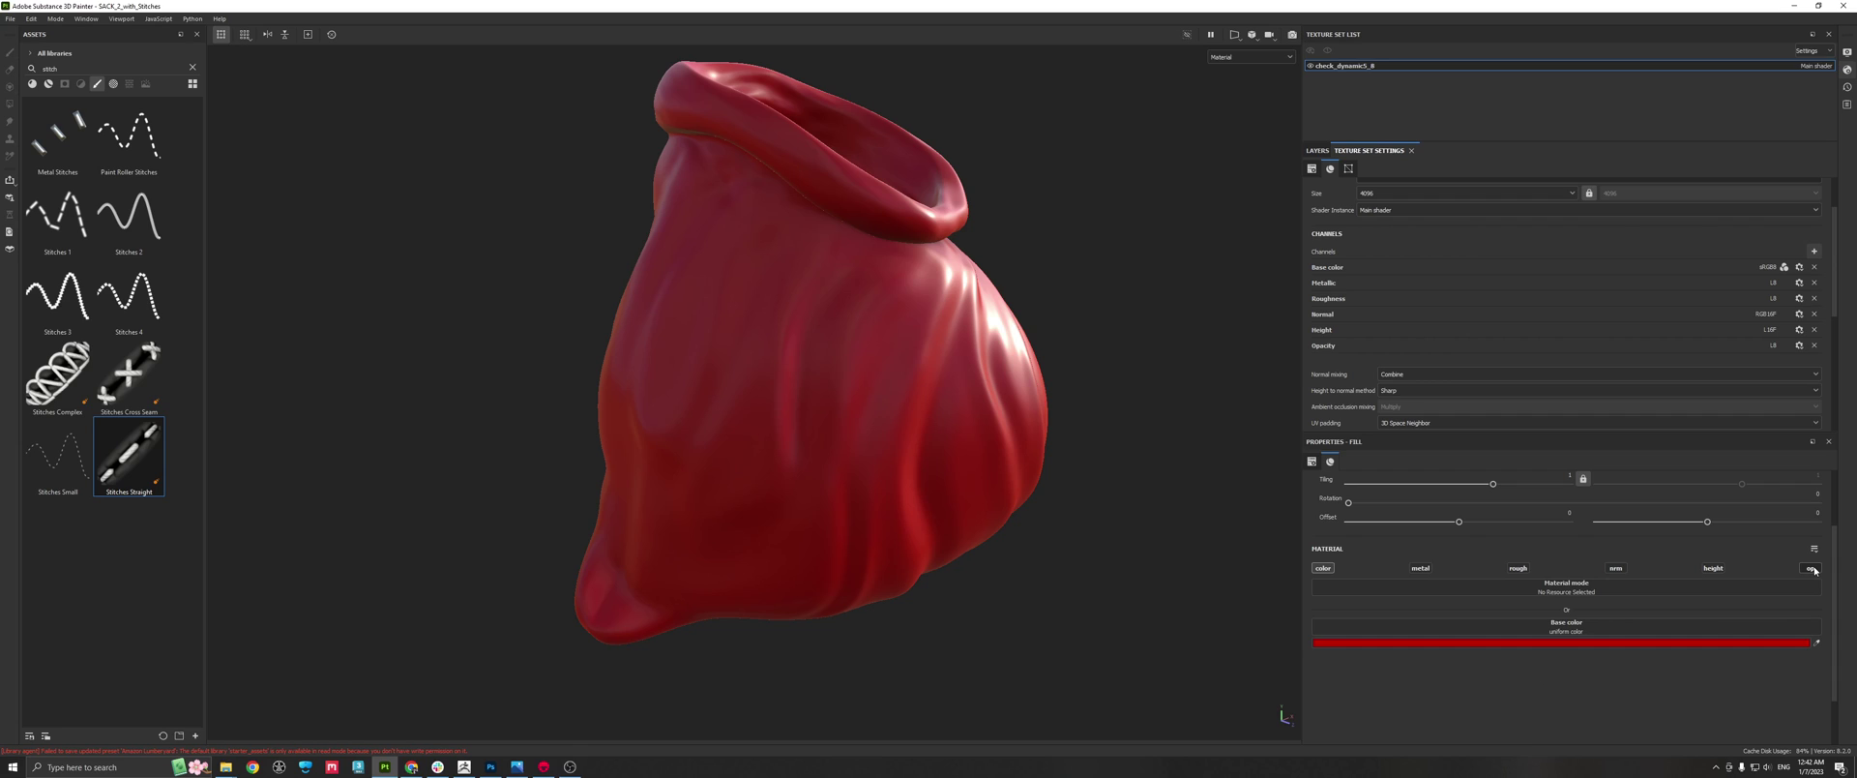
left_click(1812, 569)
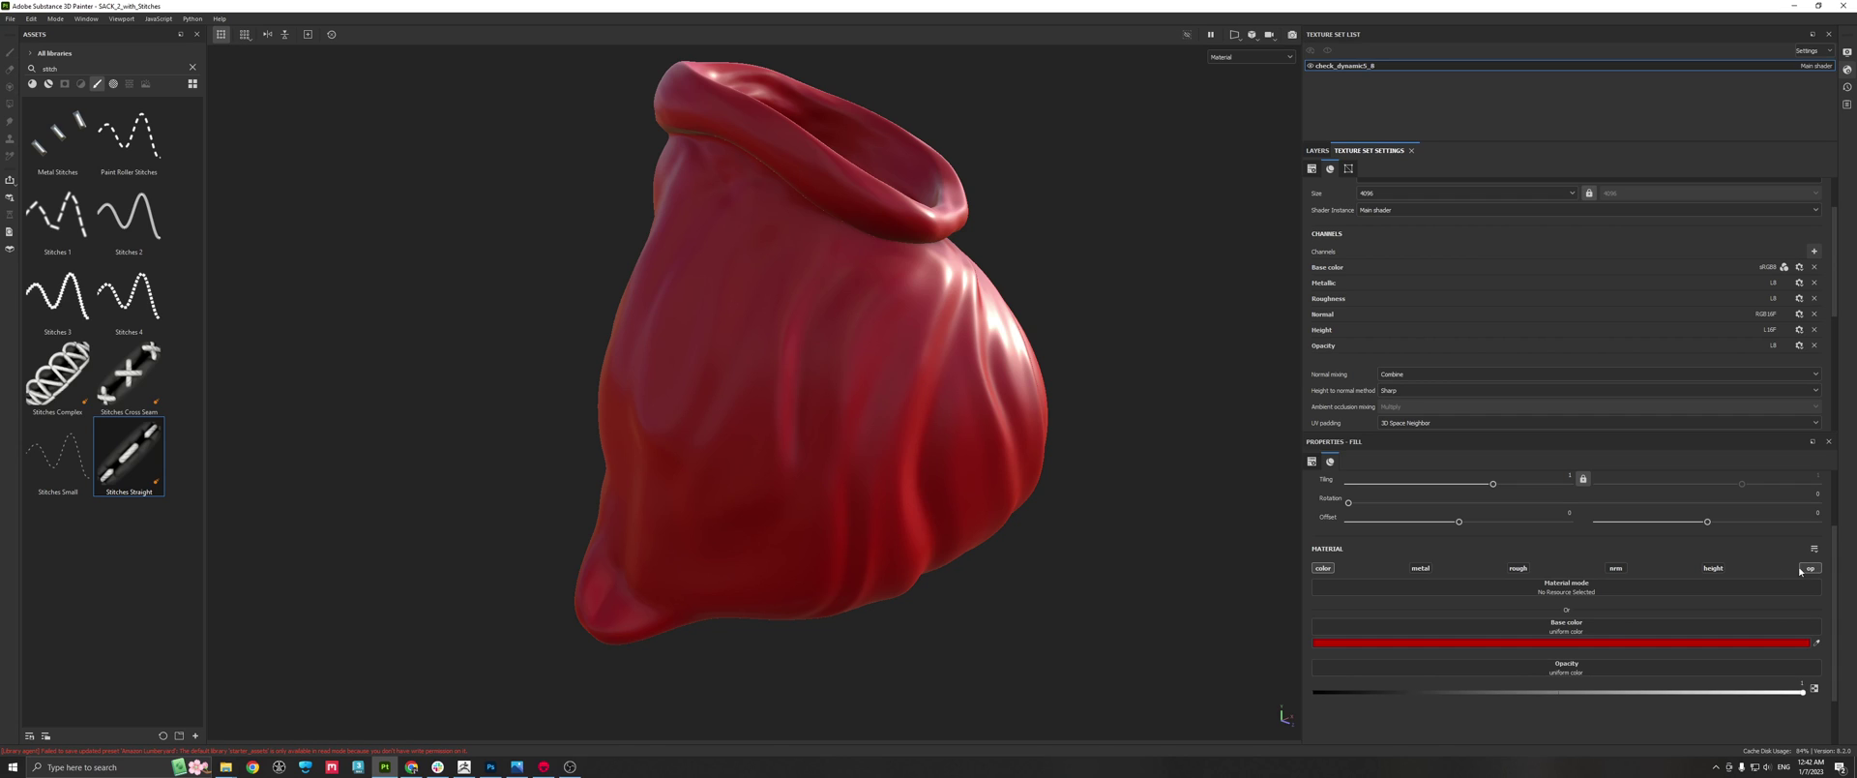
left_click(1318, 150)
left_click(1353, 223)
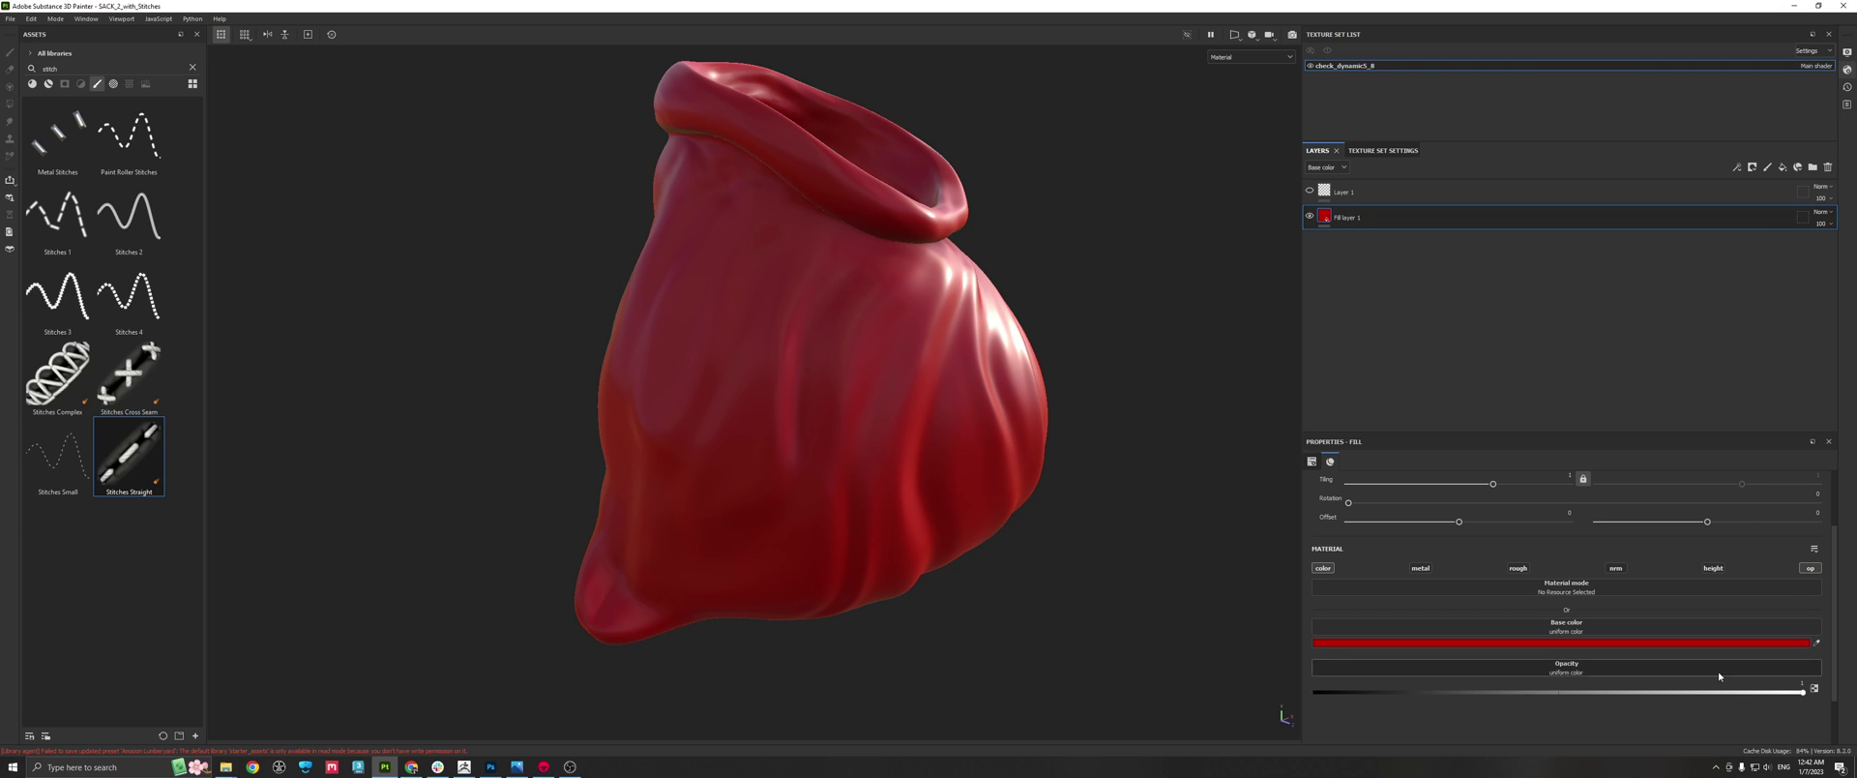
mouse_move(1802, 691)
left_mouse_down()
mouse_move(1316, 690)
mouse_move(1819, 705)
left_mouse_up()
Step: Unhide and select Layer 1, then paint a second wavy stitch stroke with Stitches Straight
left_click(1310, 191)
left_click_drag(745, 442, 860, 319, "alt")
left_click(1548, 193)
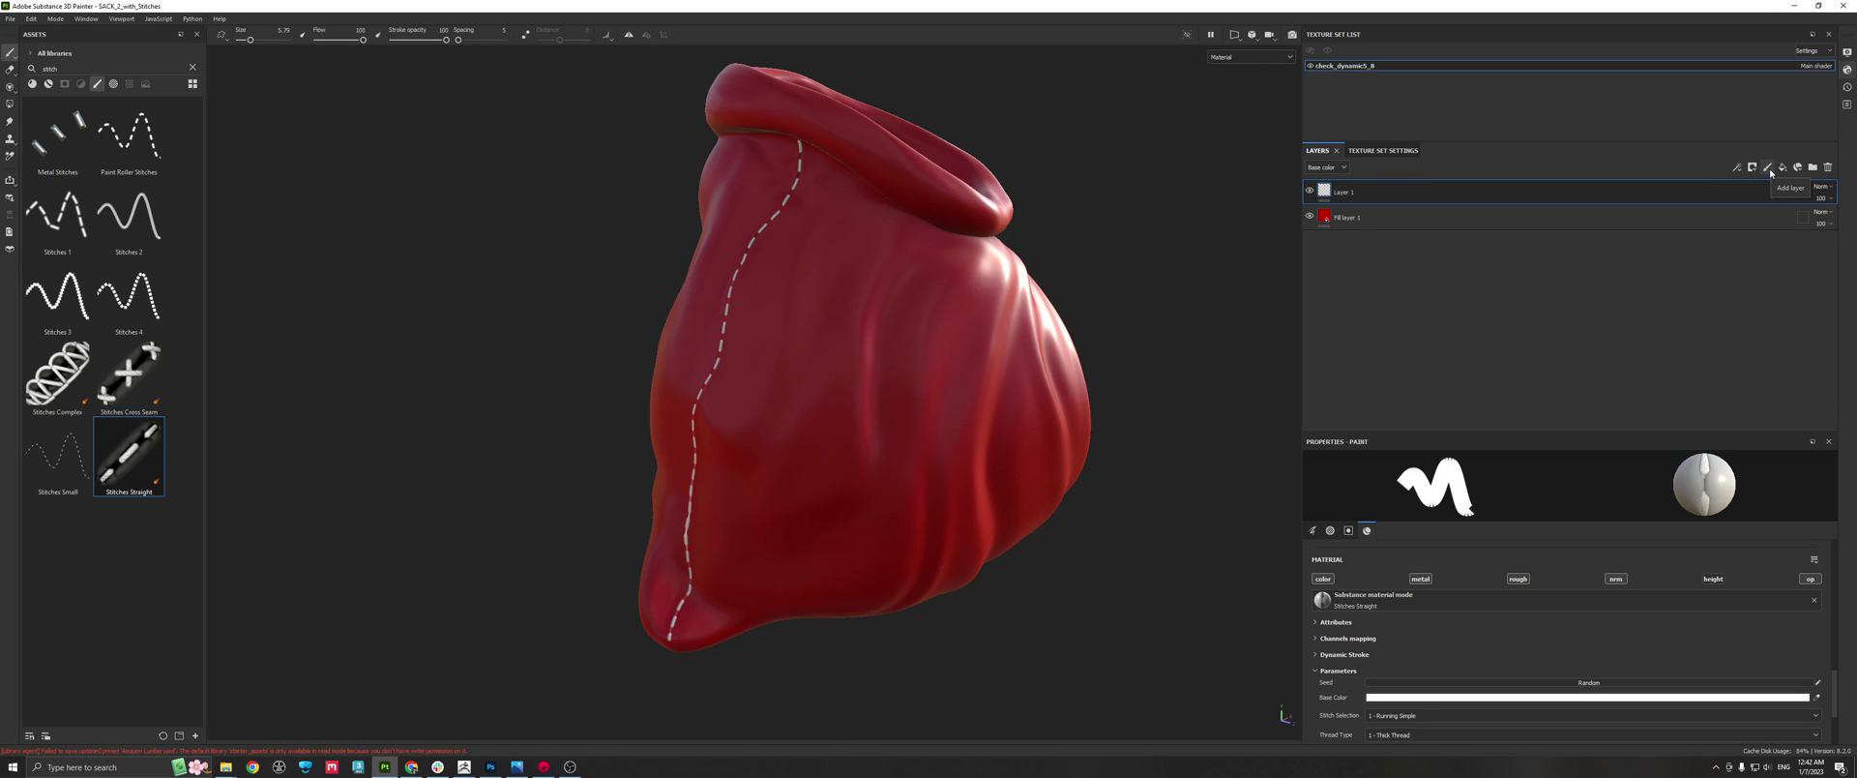
left_click_drag(1132, 207, 1150, 210, "alt")
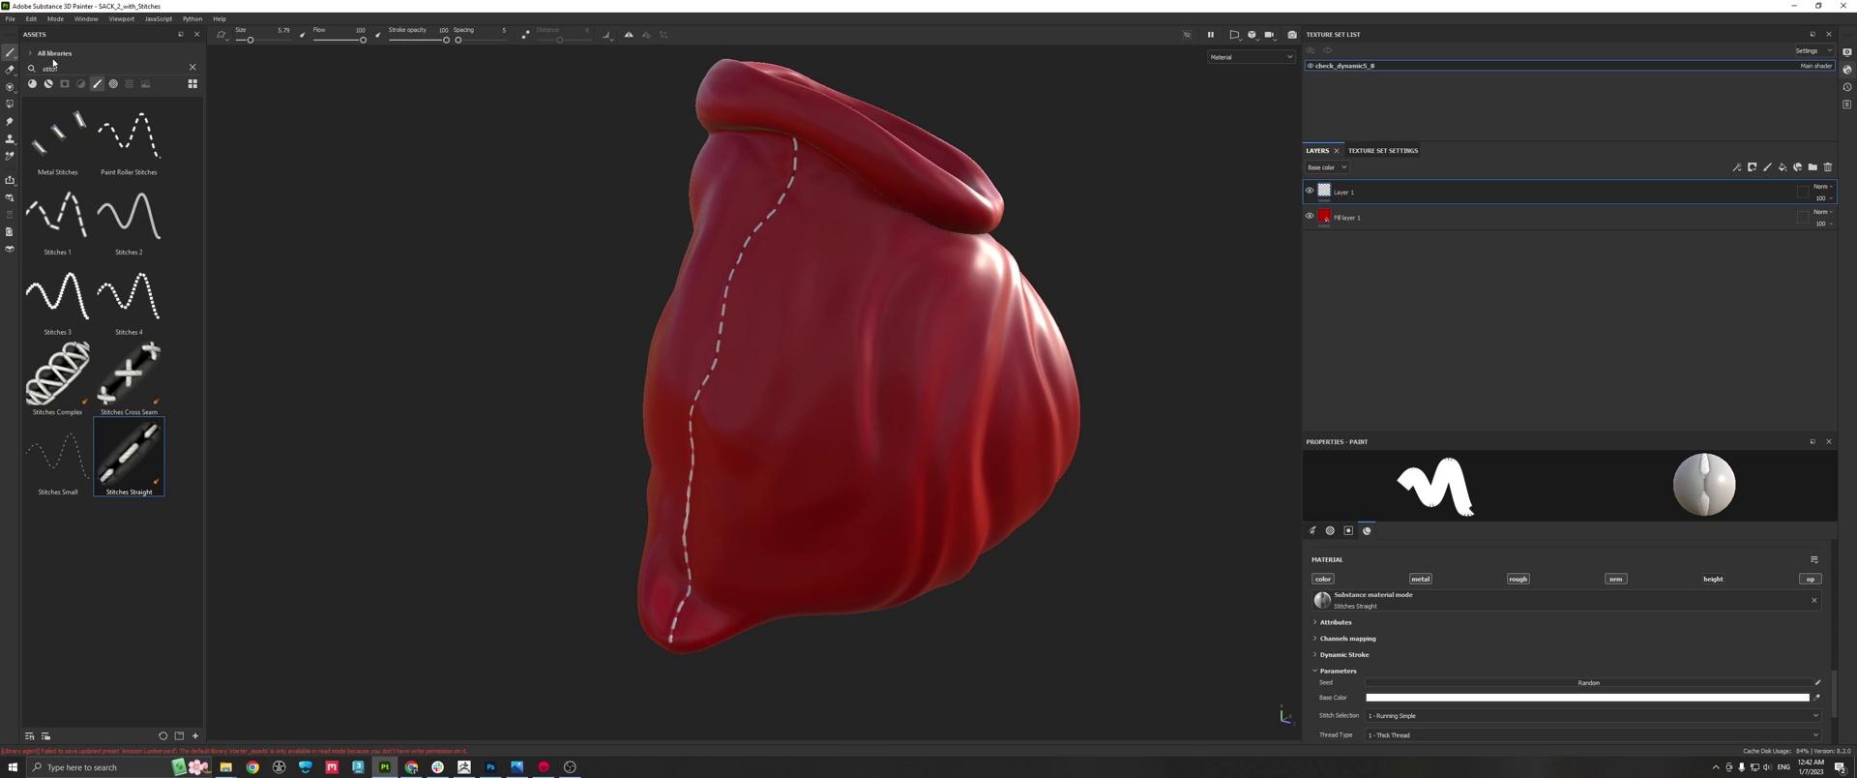
left_click_drag(89, 66, 6, 69)
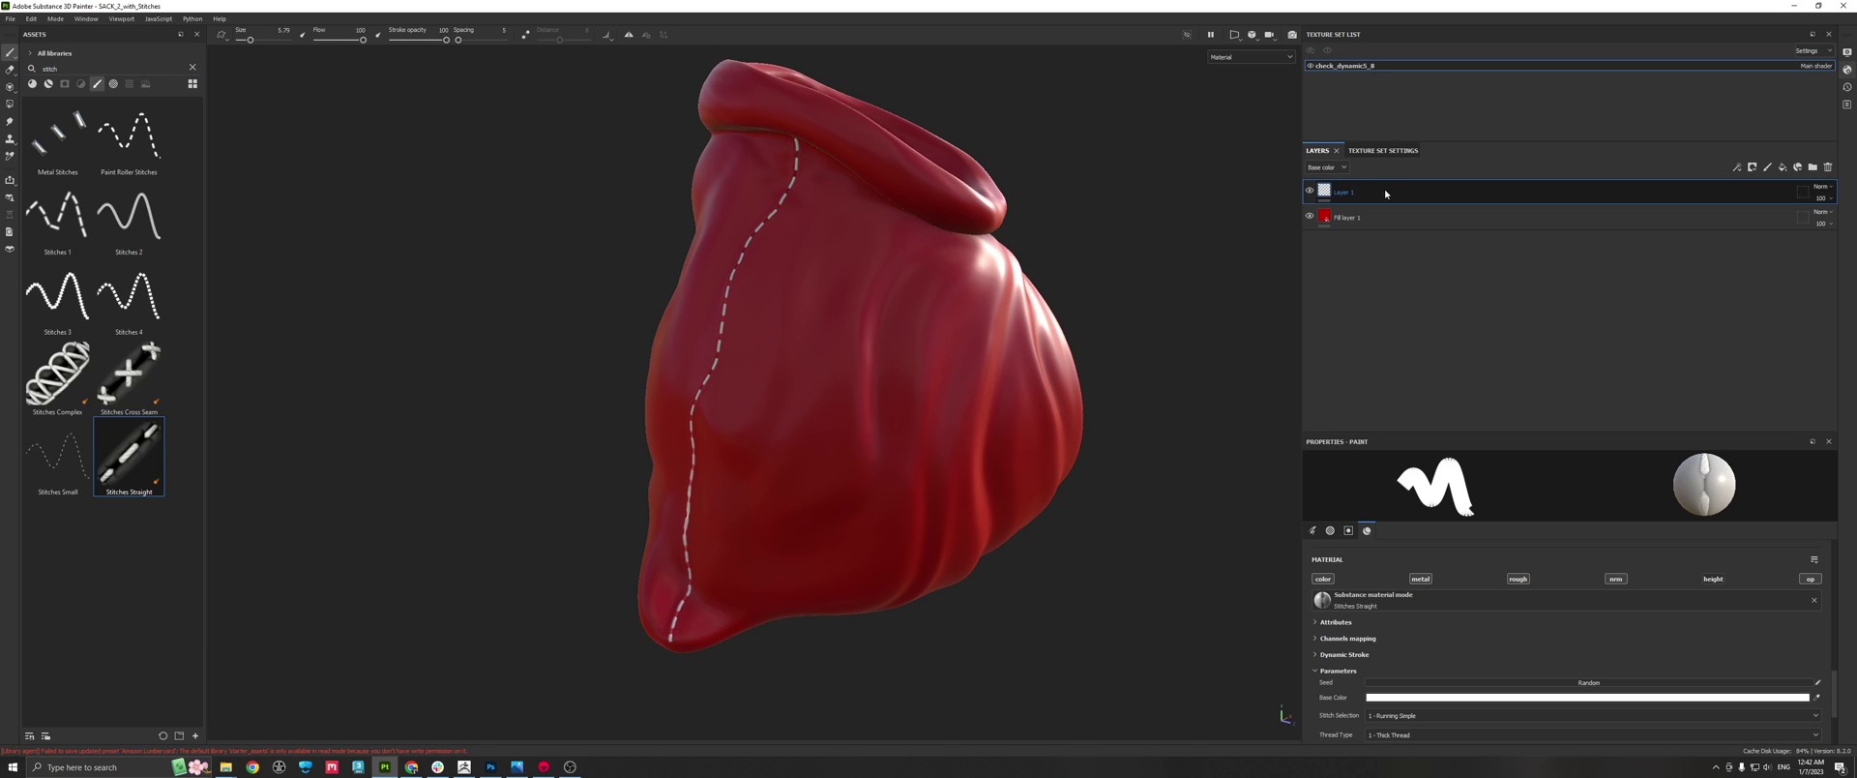
mouse_move(871, 211)
left_mouse_down()
mouse_move(912, 243)
mouse_move(813, 356)
mouse_move(903, 461)
mouse_move(795, 557)
mouse_move(842, 600)
left_mouse_up()
mouse_move(956, 636)
left_mouse_down("alt")
mouse_move(1000, 609)
mouse_move(1157, 589)
mouse_move(1094, 531)
left_mouse_up("alt")
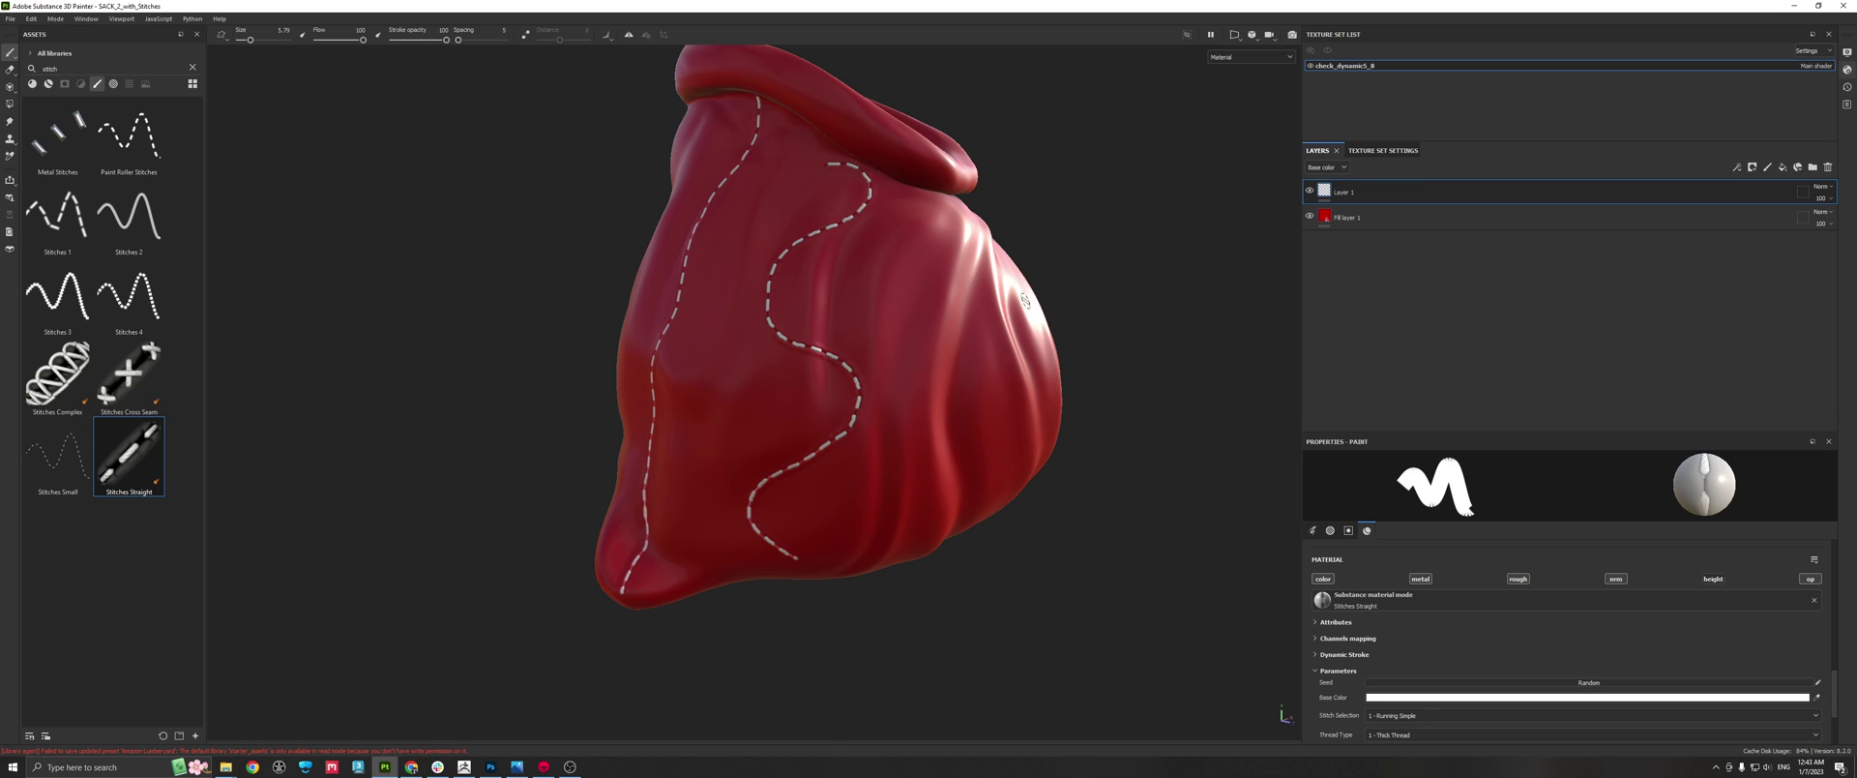
left_click(1340, 219)
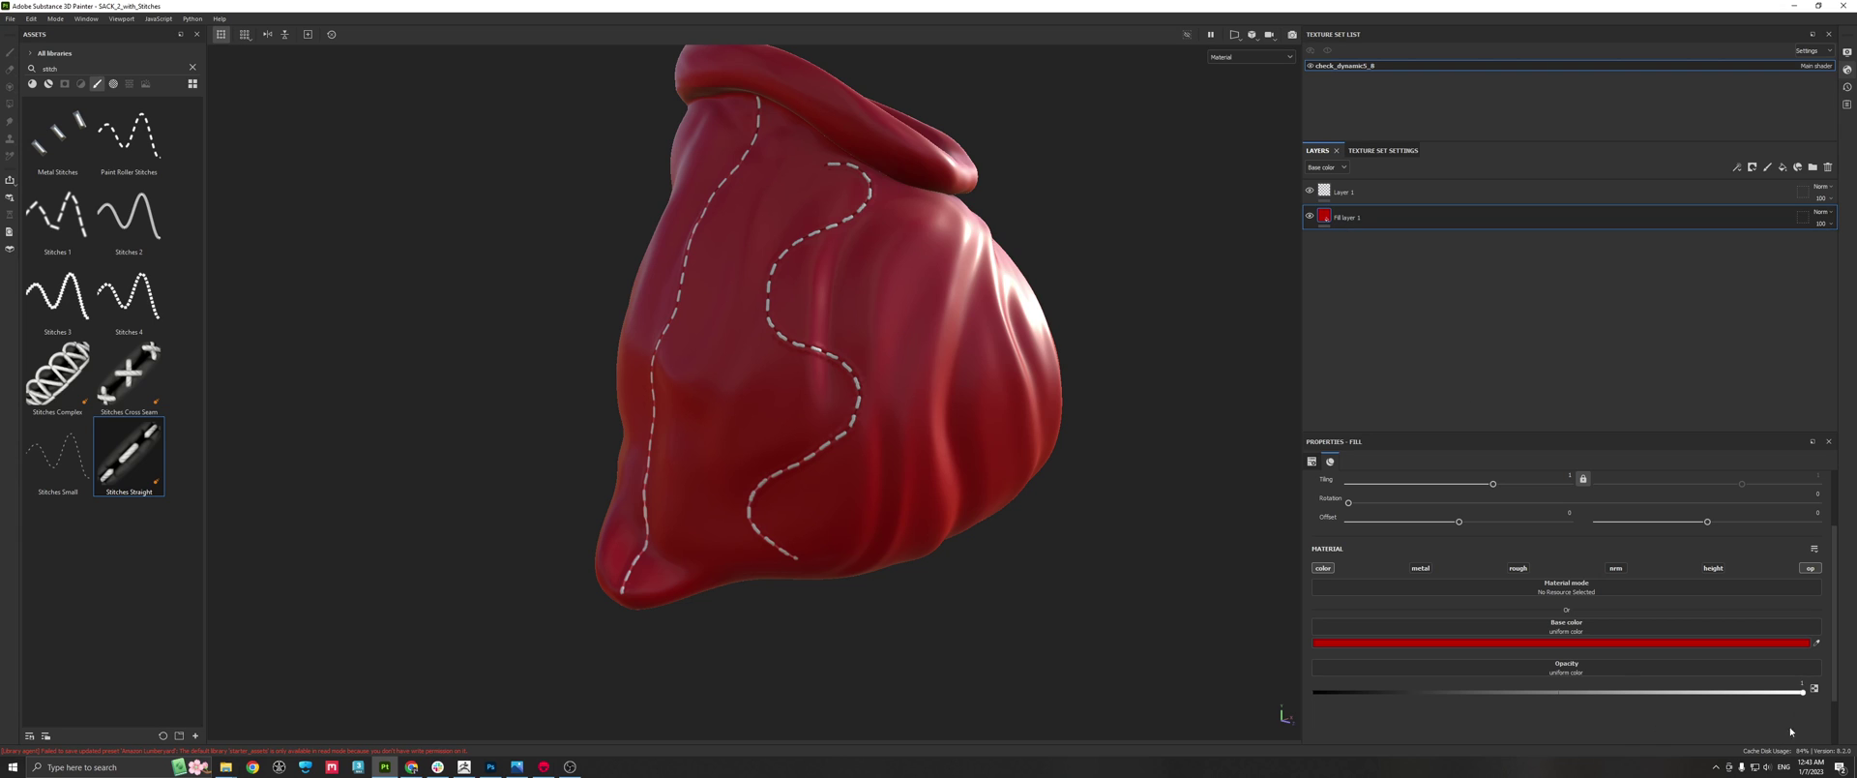
left_click_drag(1804, 693, 1308, 691)
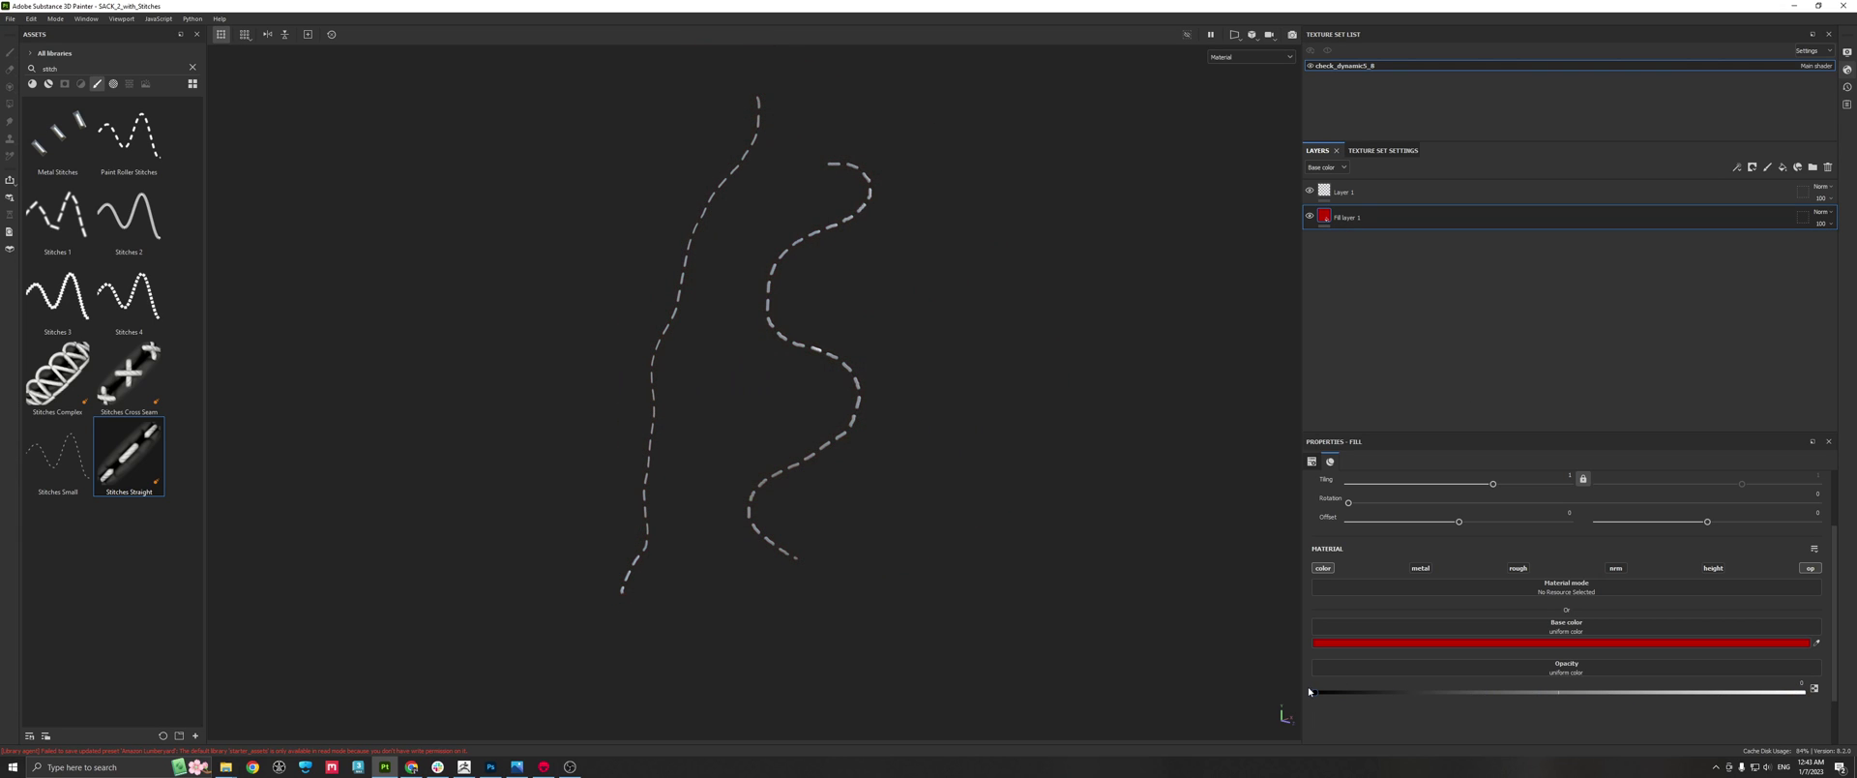
left_click_drag(999, 561, 1021, 507, "alt")
left_click_drag(1315, 694, 1735, 693)
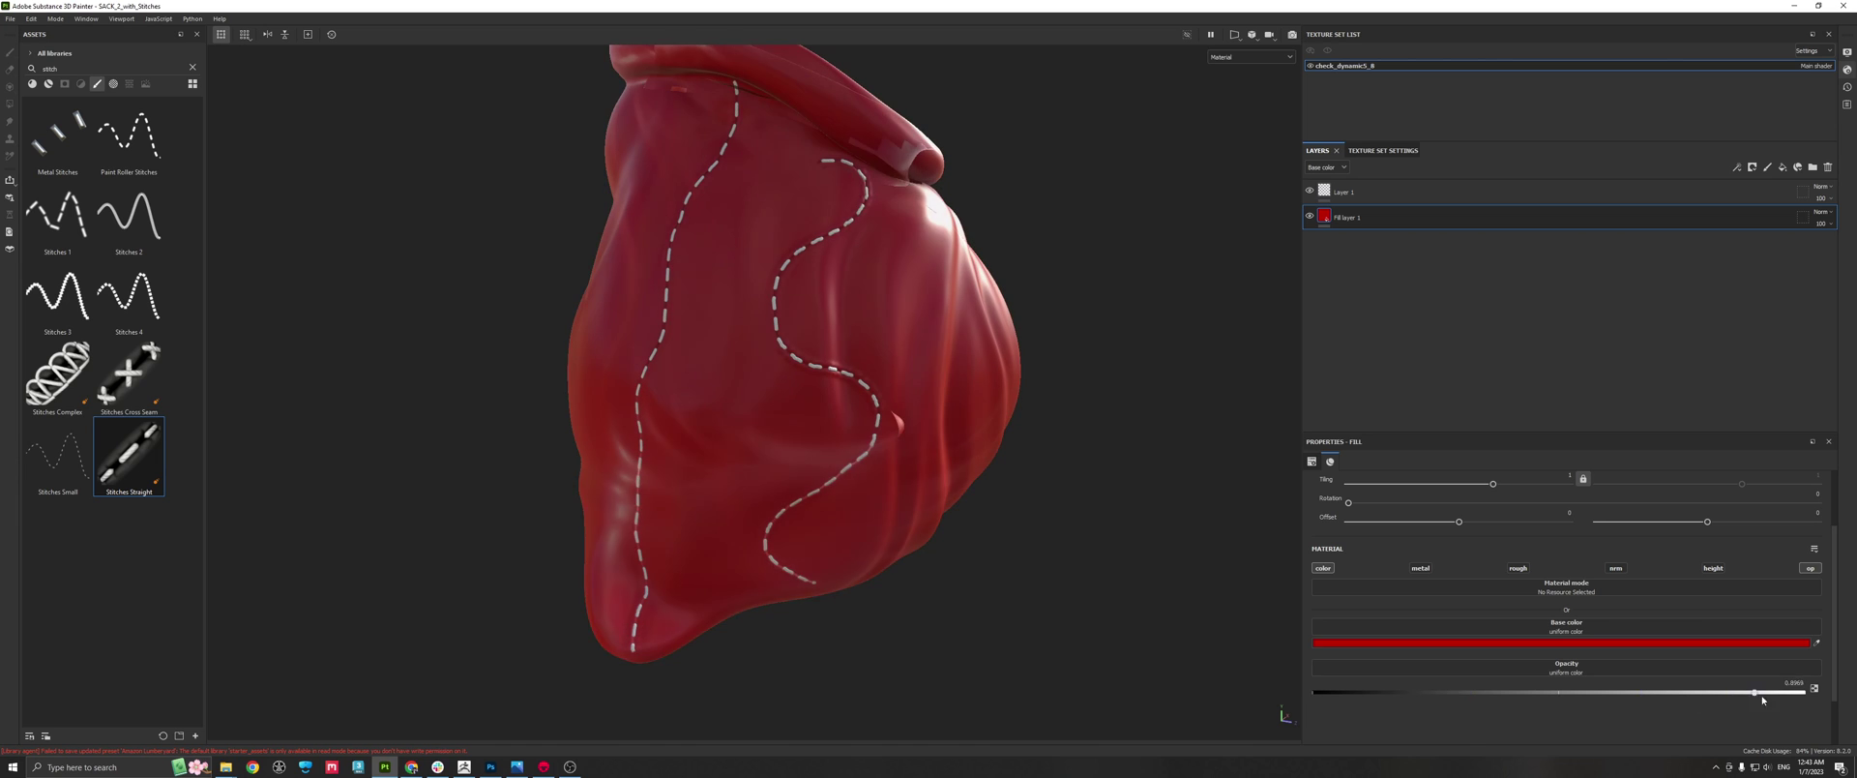
left_click_drag(1763, 646, 1819, 668)
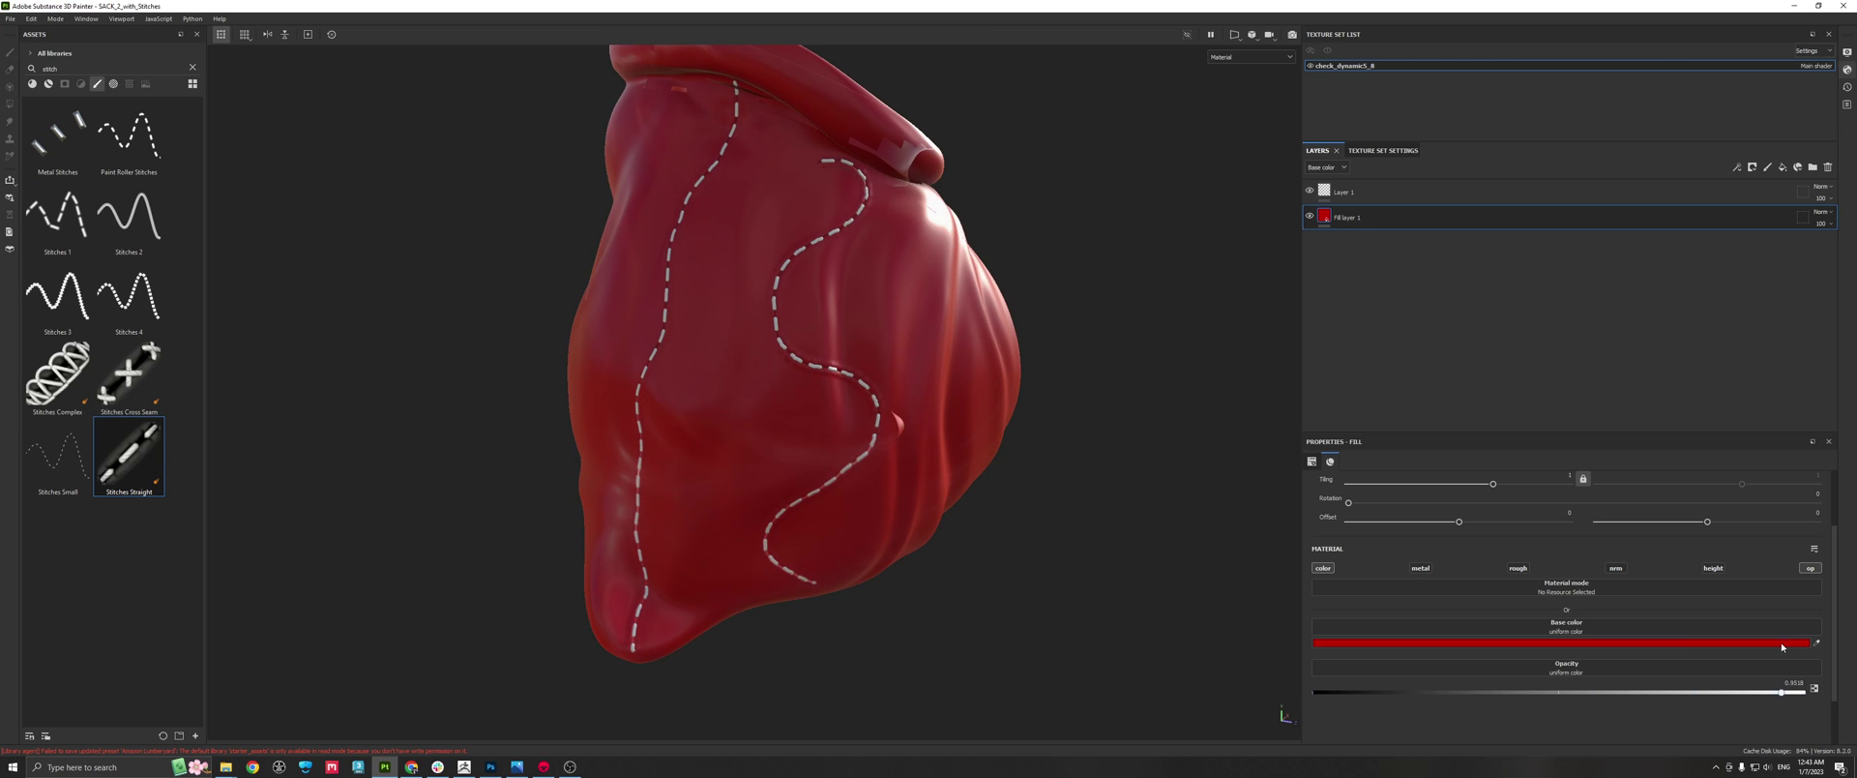
left_click_drag(1105, 287, 1057, 314, "alt")
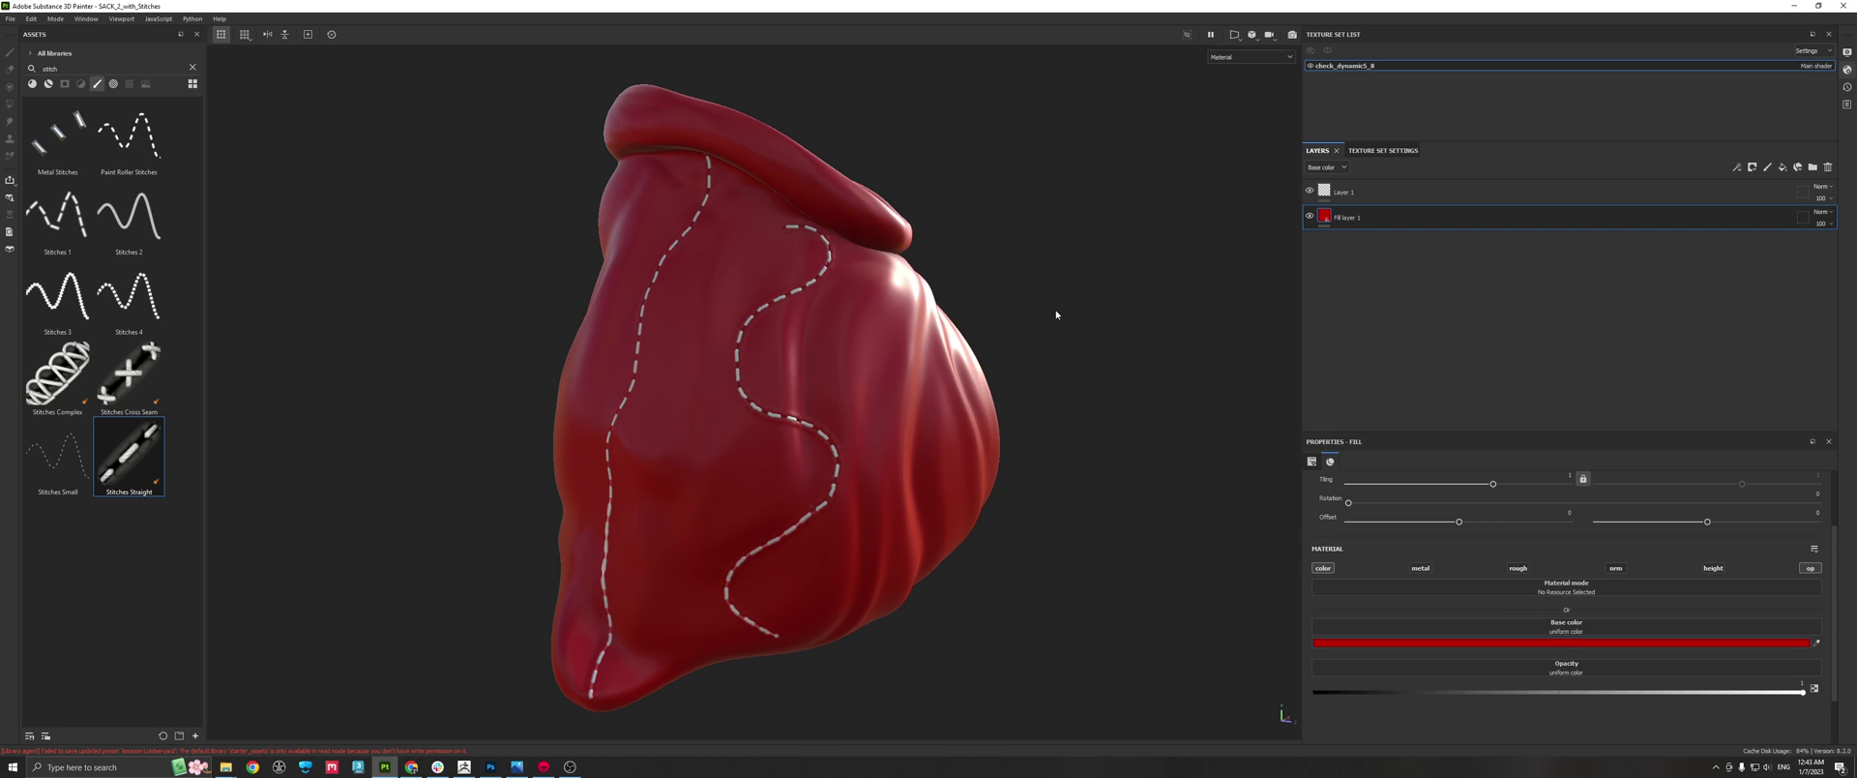
right_click_drag(1091, 406, 1091, 406, "shift")
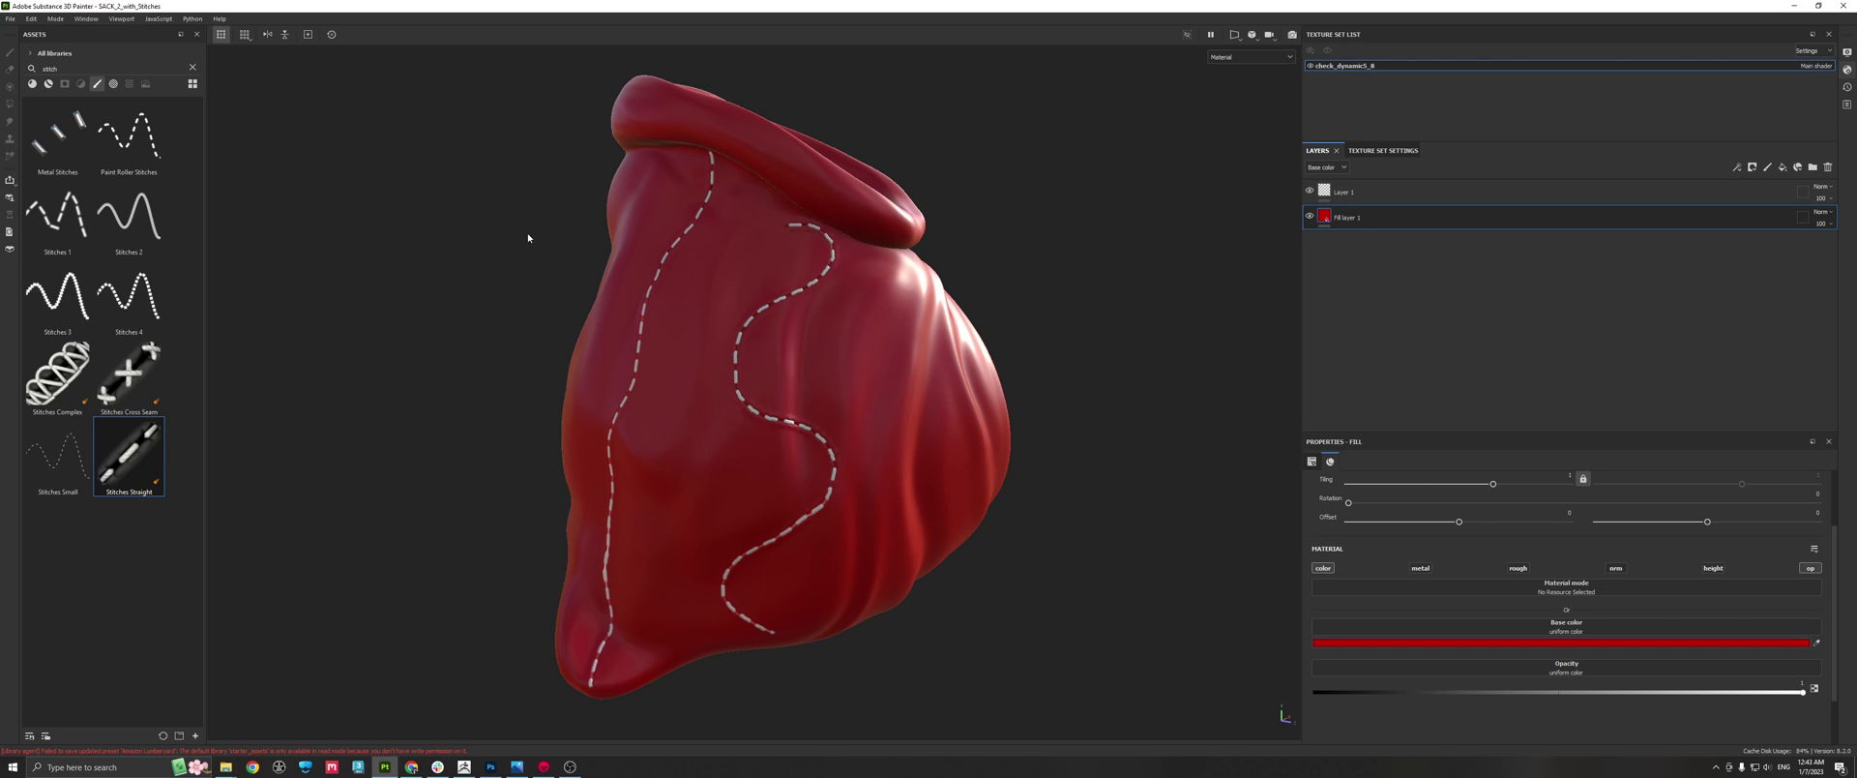
left_click_drag(1800, 693, 1303, 686)
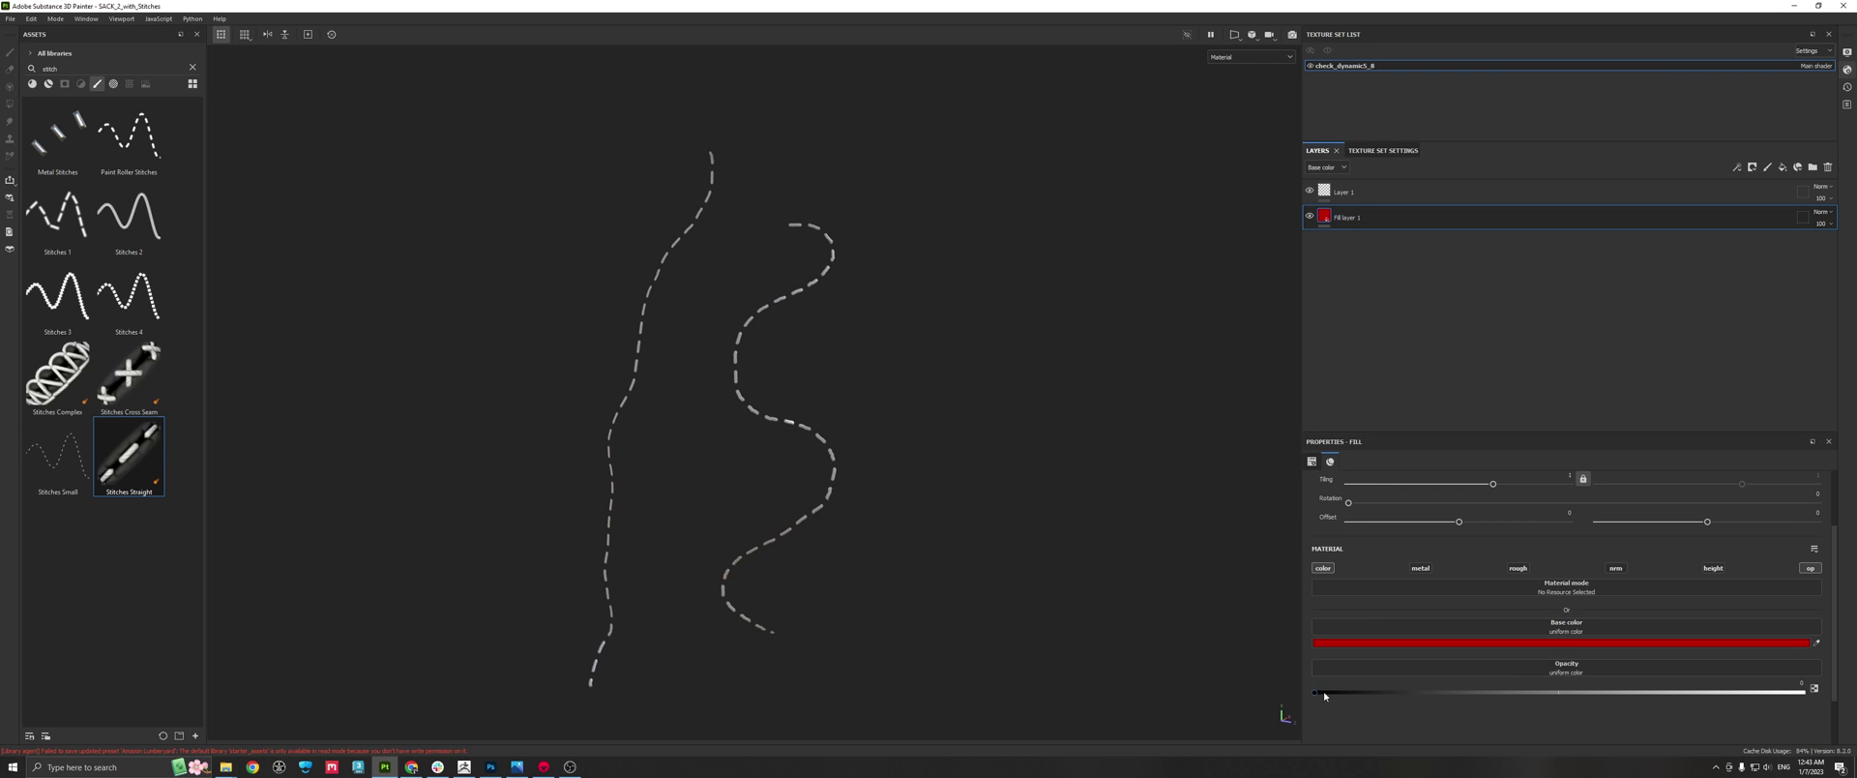
Step: Open Export Textures on Output Templates and select the PBR Metallic Roughness_RBXL template
left_click(10, 18)
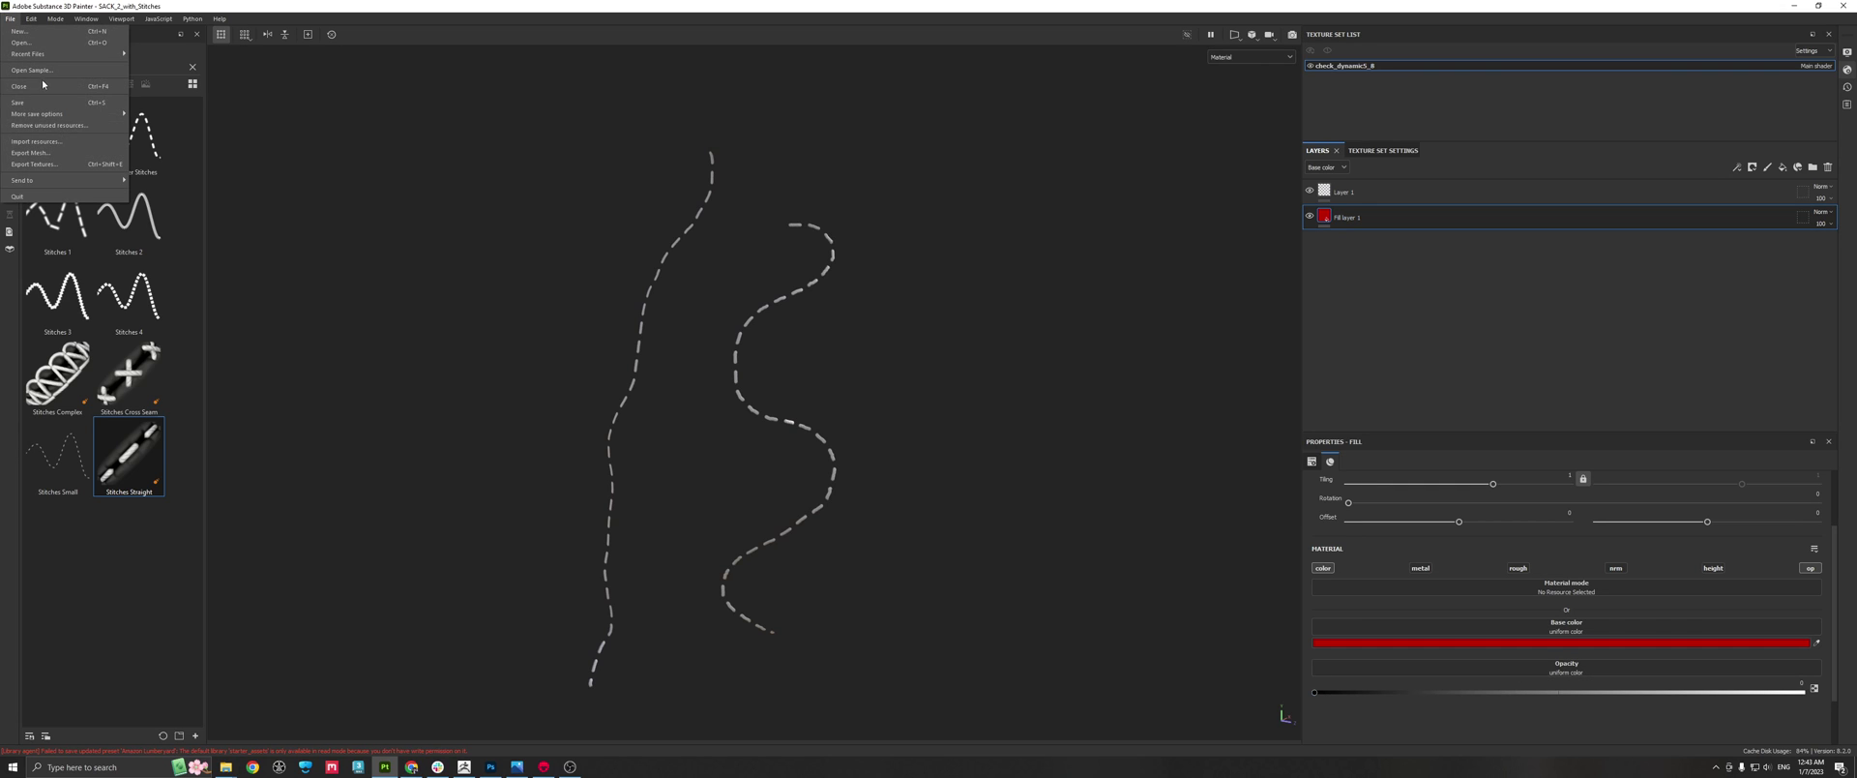
left_click(44, 166)
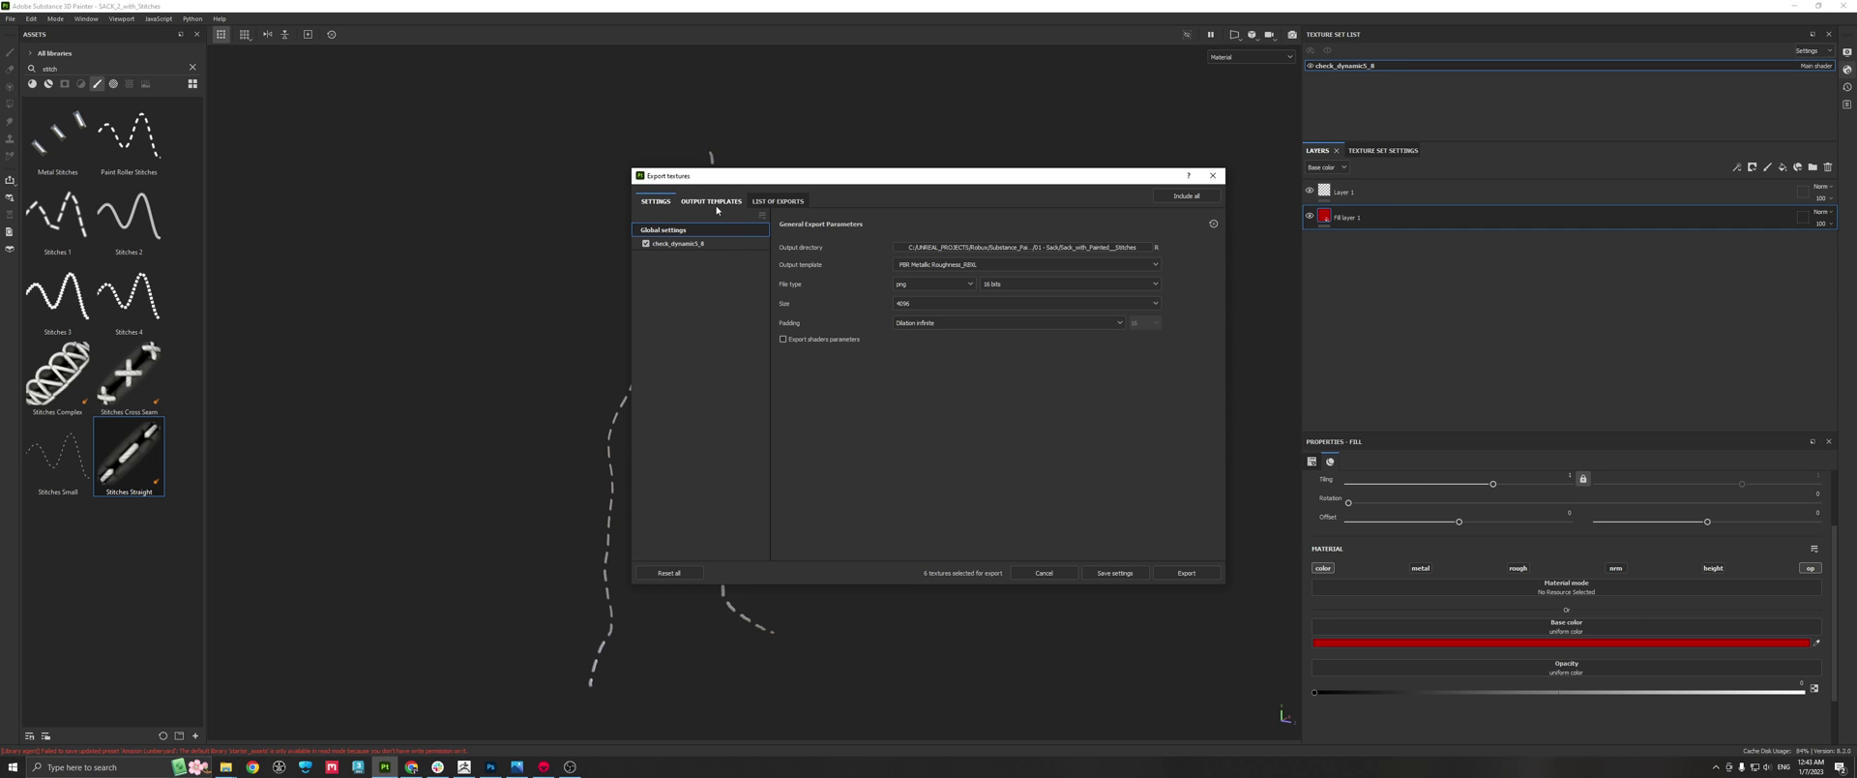
left_click(698, 203)
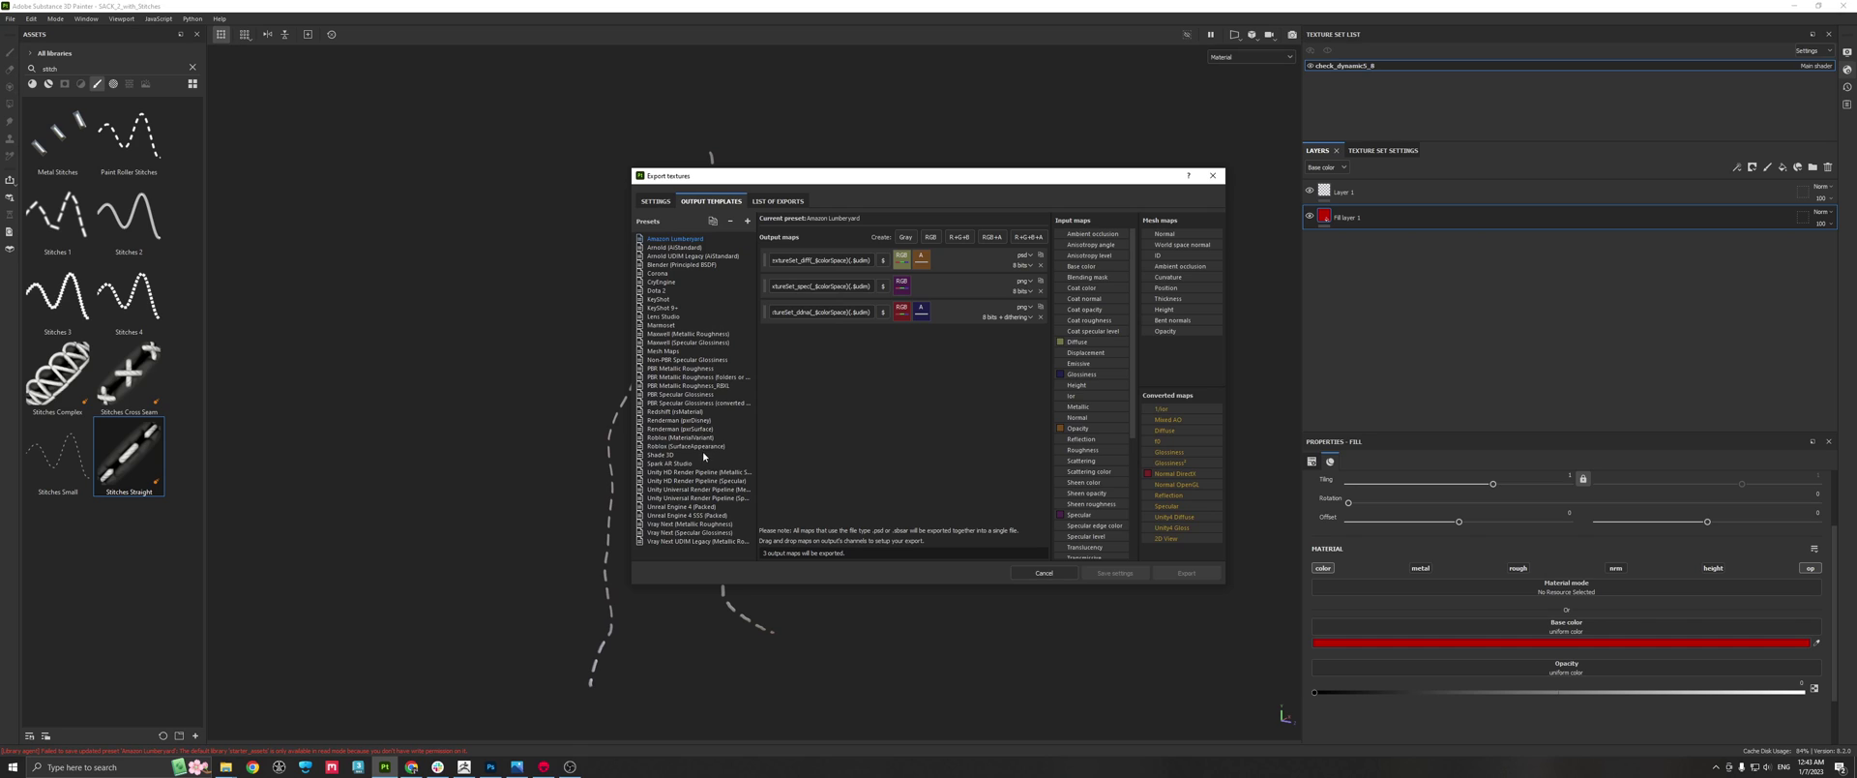
left_click(714, 386)
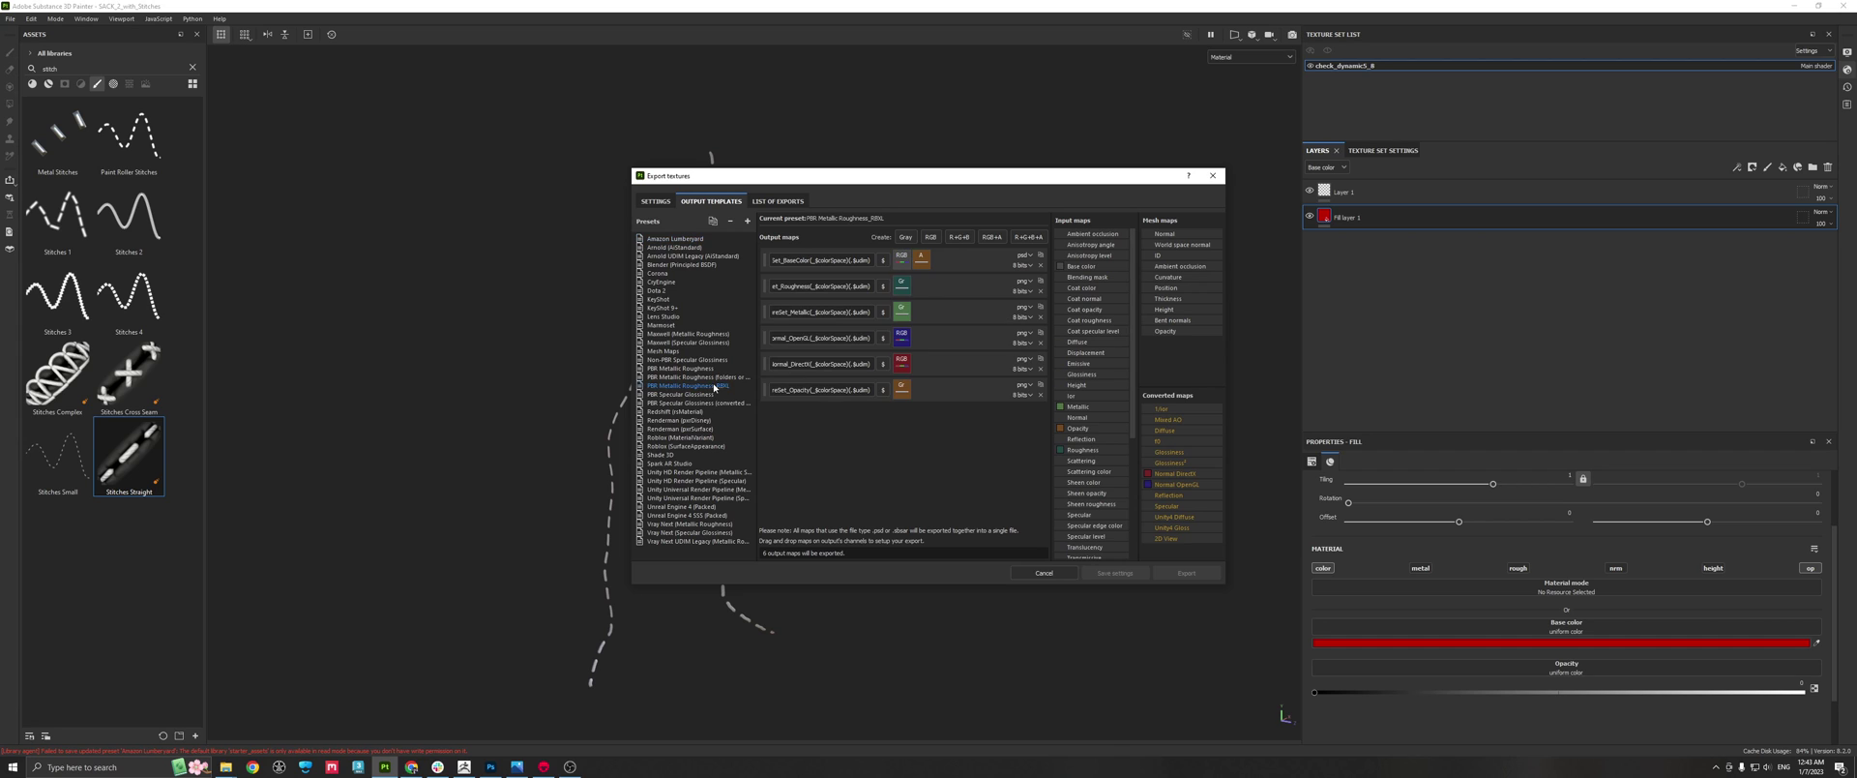
Step: Inspect the Opacity map's file name and add a new grayscale output map
left_click_drag(779, 390, 836, 390)
left_click(834, 390)
double_click(832, 390)
left_click(865, 448)
left_click(906, 238)
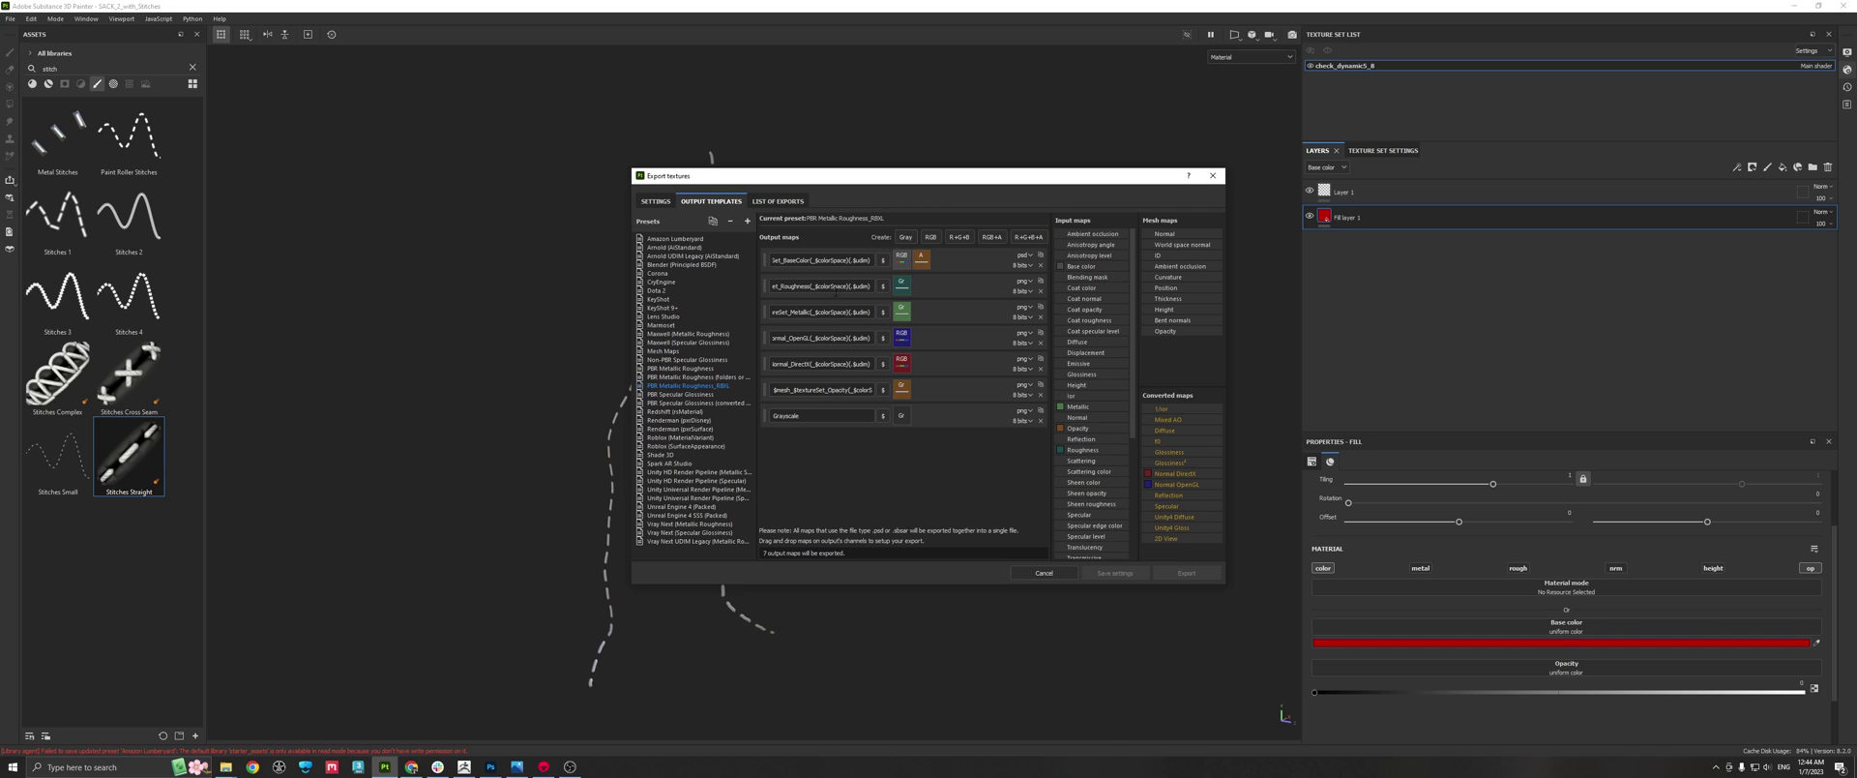
double_click(816, 417)
left_click(778, 390)
Step: Copy the Opacity name to the new map, assign Opacity to gray, then delete that row
key("ctrl+a")
right_click(850, 389)
left_click(876, 432)
double_click(788, 416)
left_click_drag(793, 416, 810, 416)
left_click(804, 418)
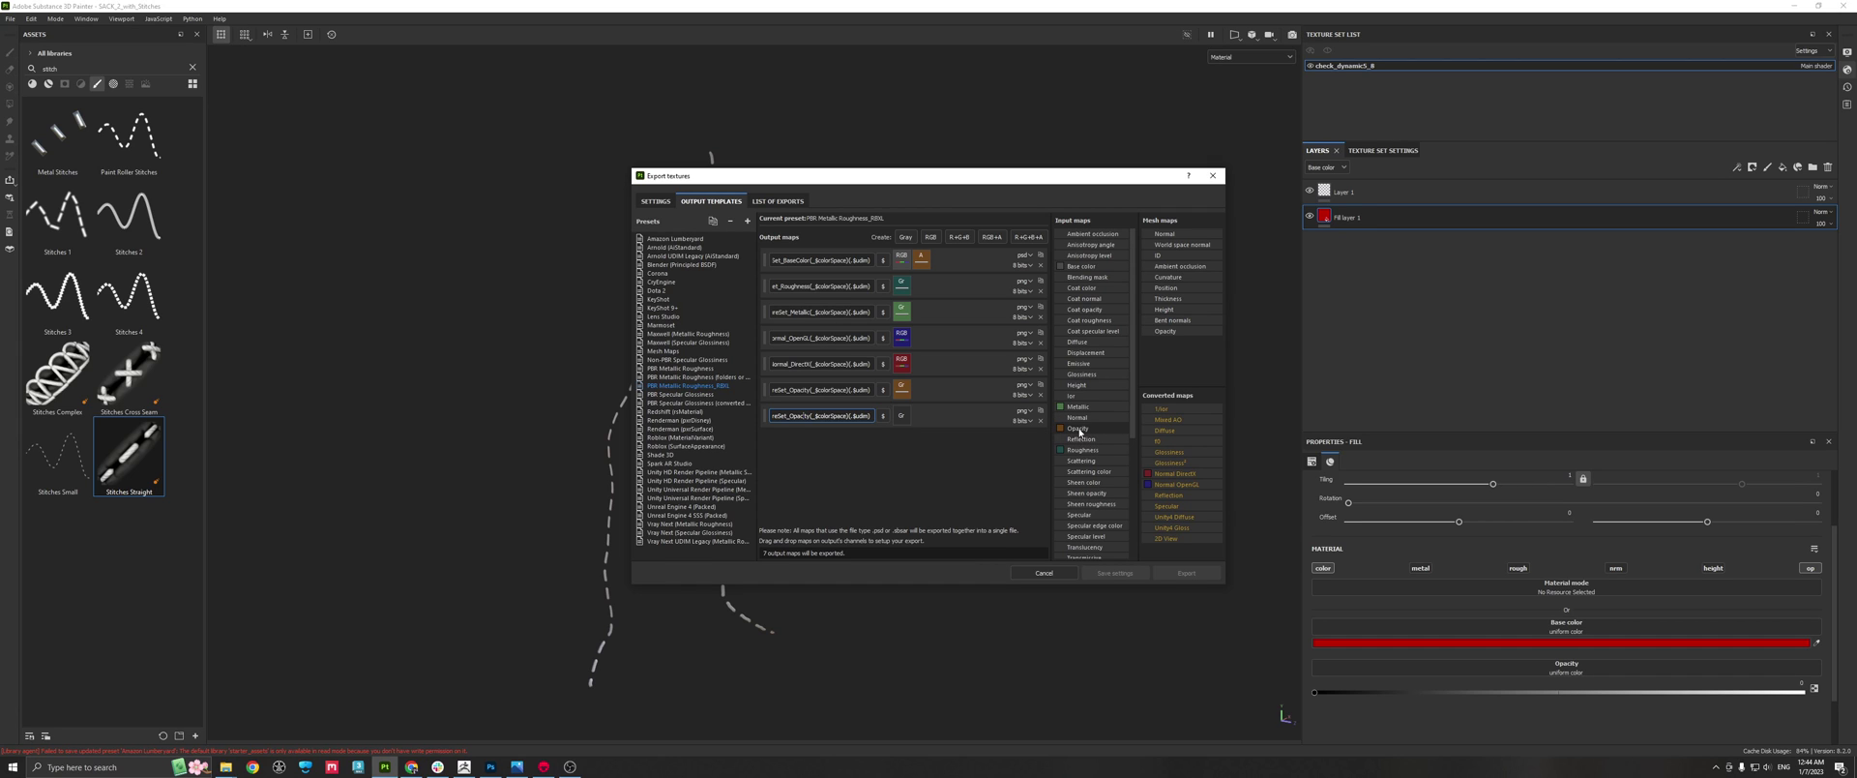
left_click_drag(1079, 432, 903, 418)
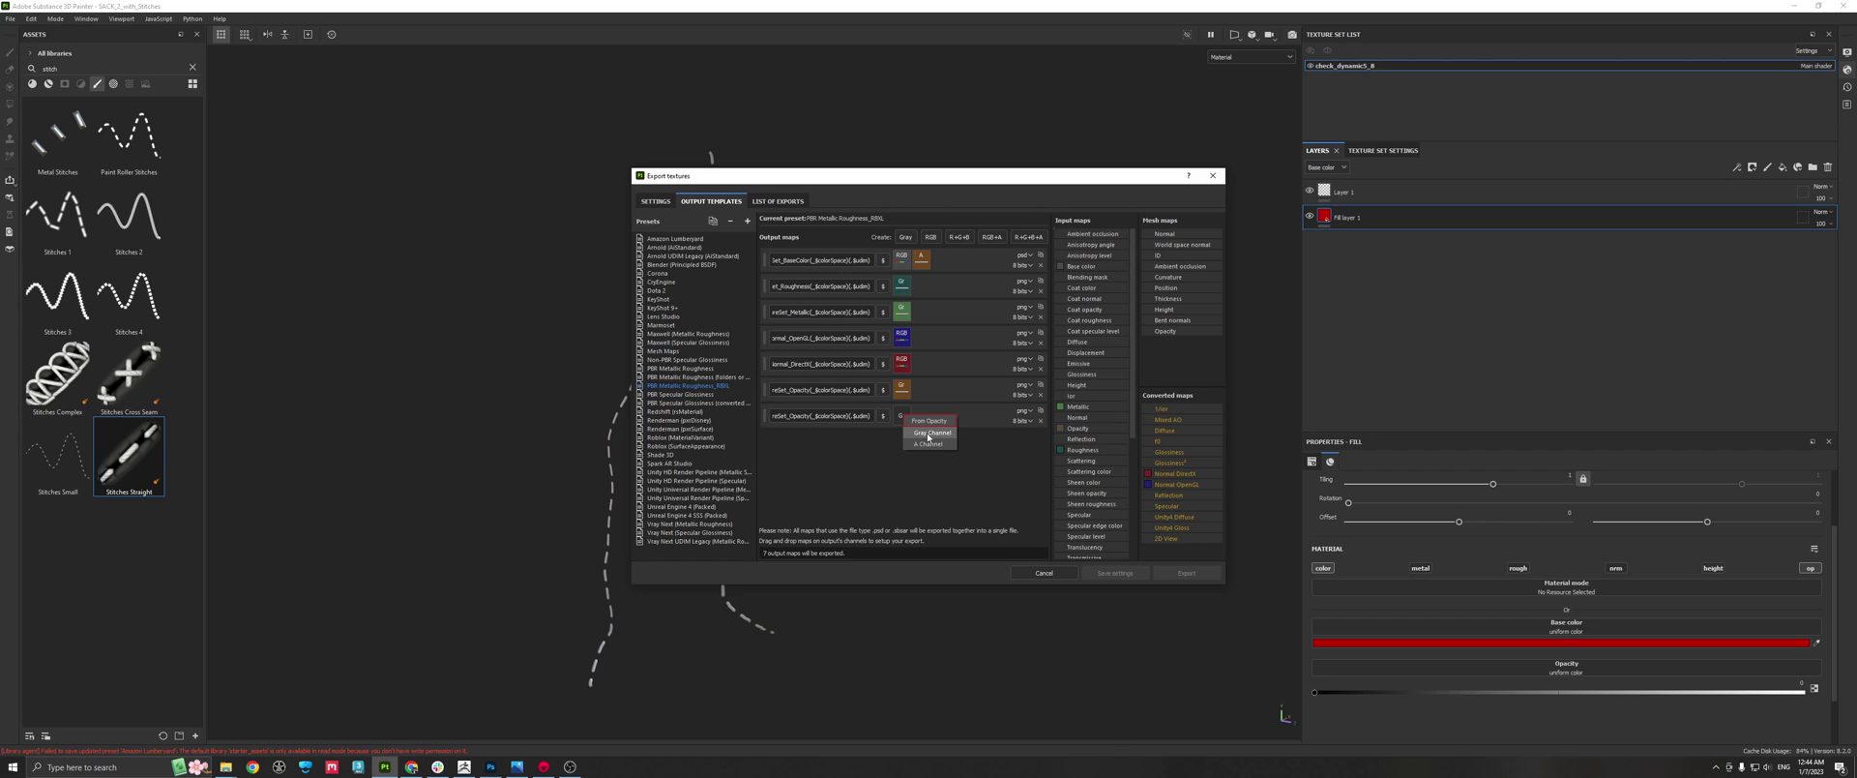
left_click(929, 436)
left_click(1041, 421)
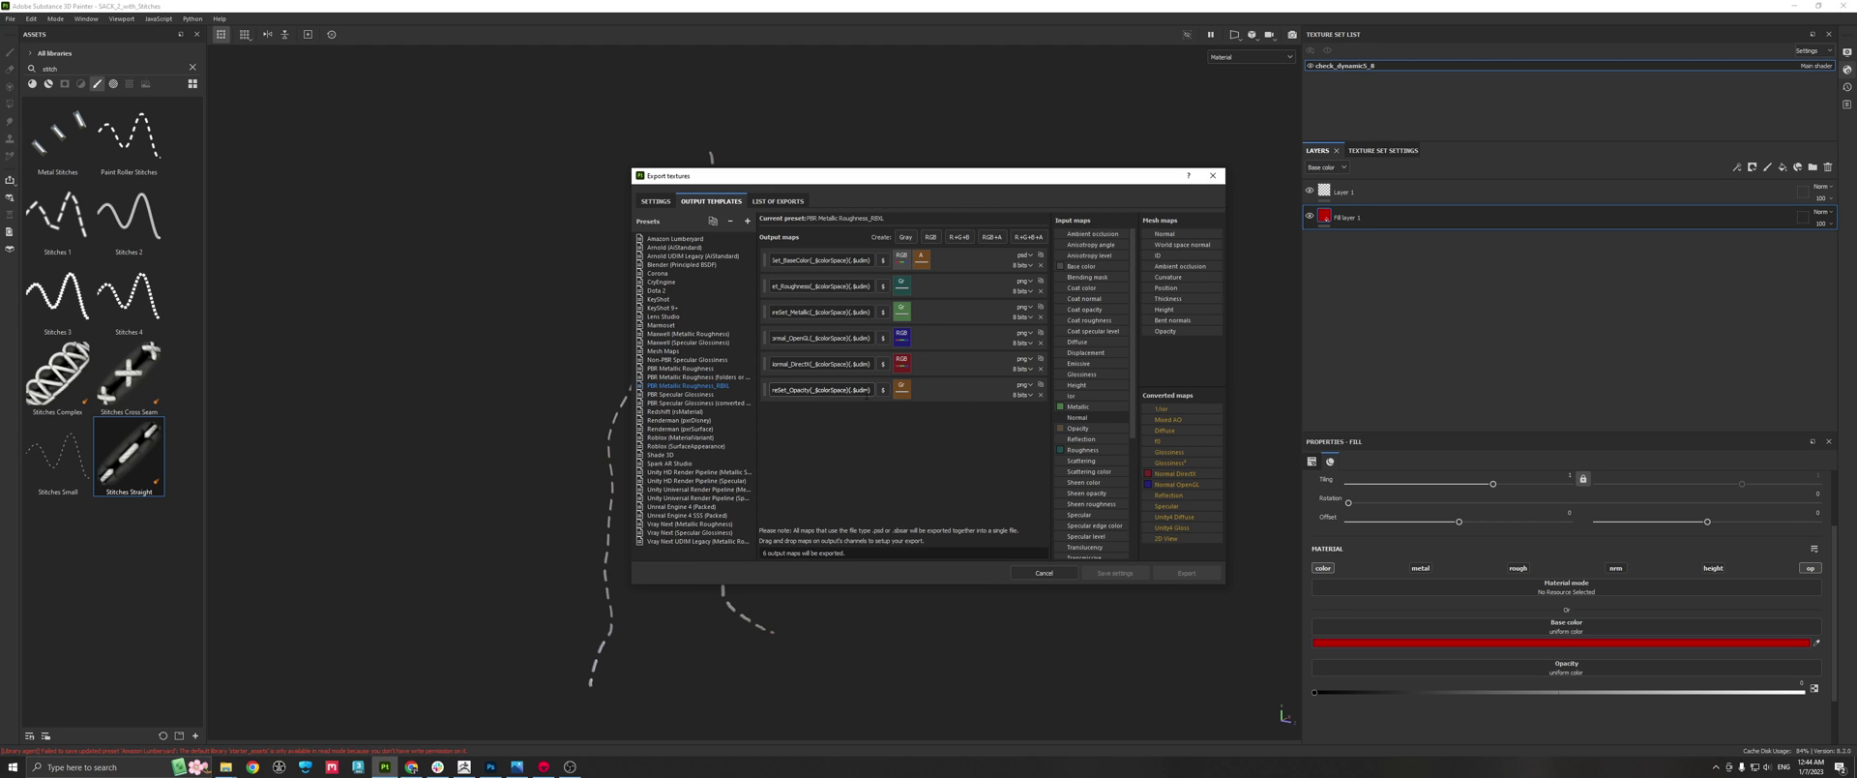
Step: Export the six maps as 8-bit png files and open the output directory
left_click(657, 202)
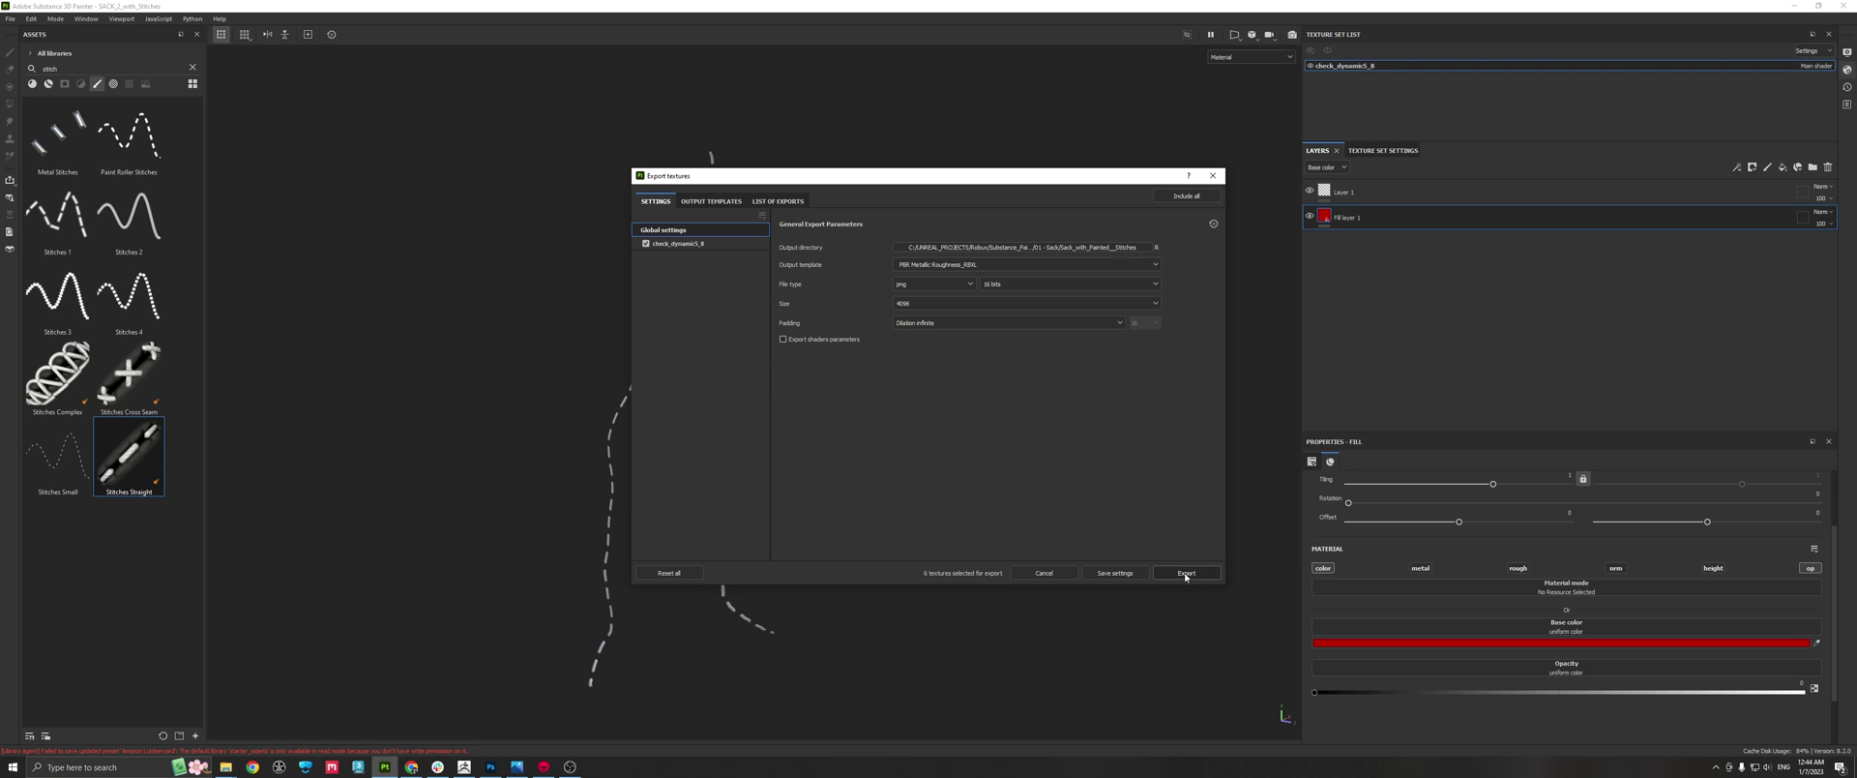
left_click(933, 285)
left_click(919, 376)
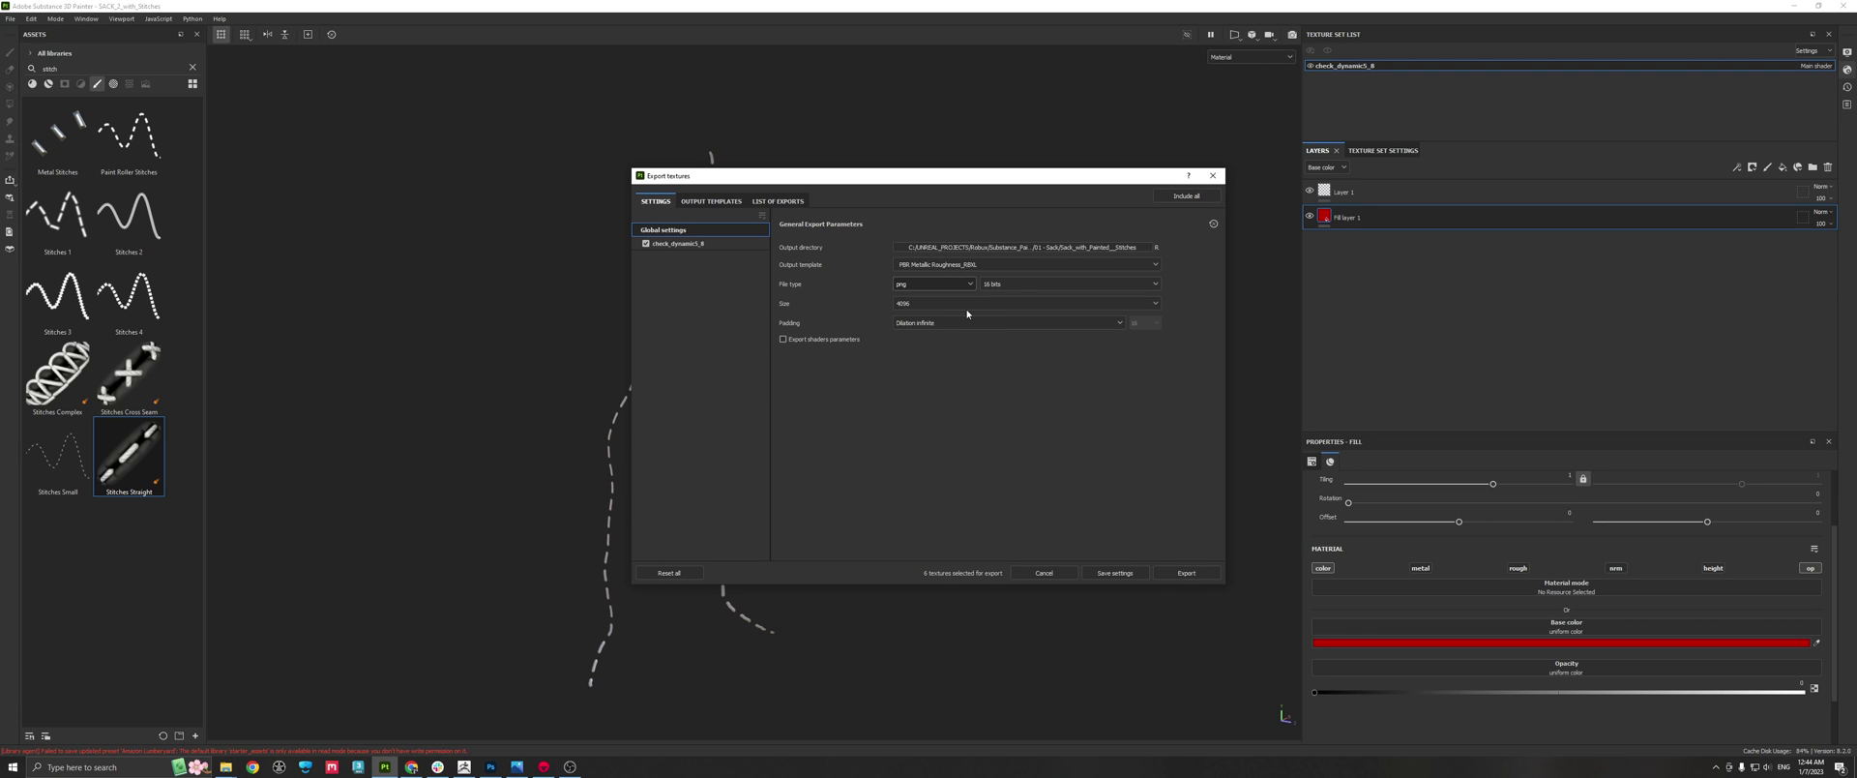
left_click(1020, 285)
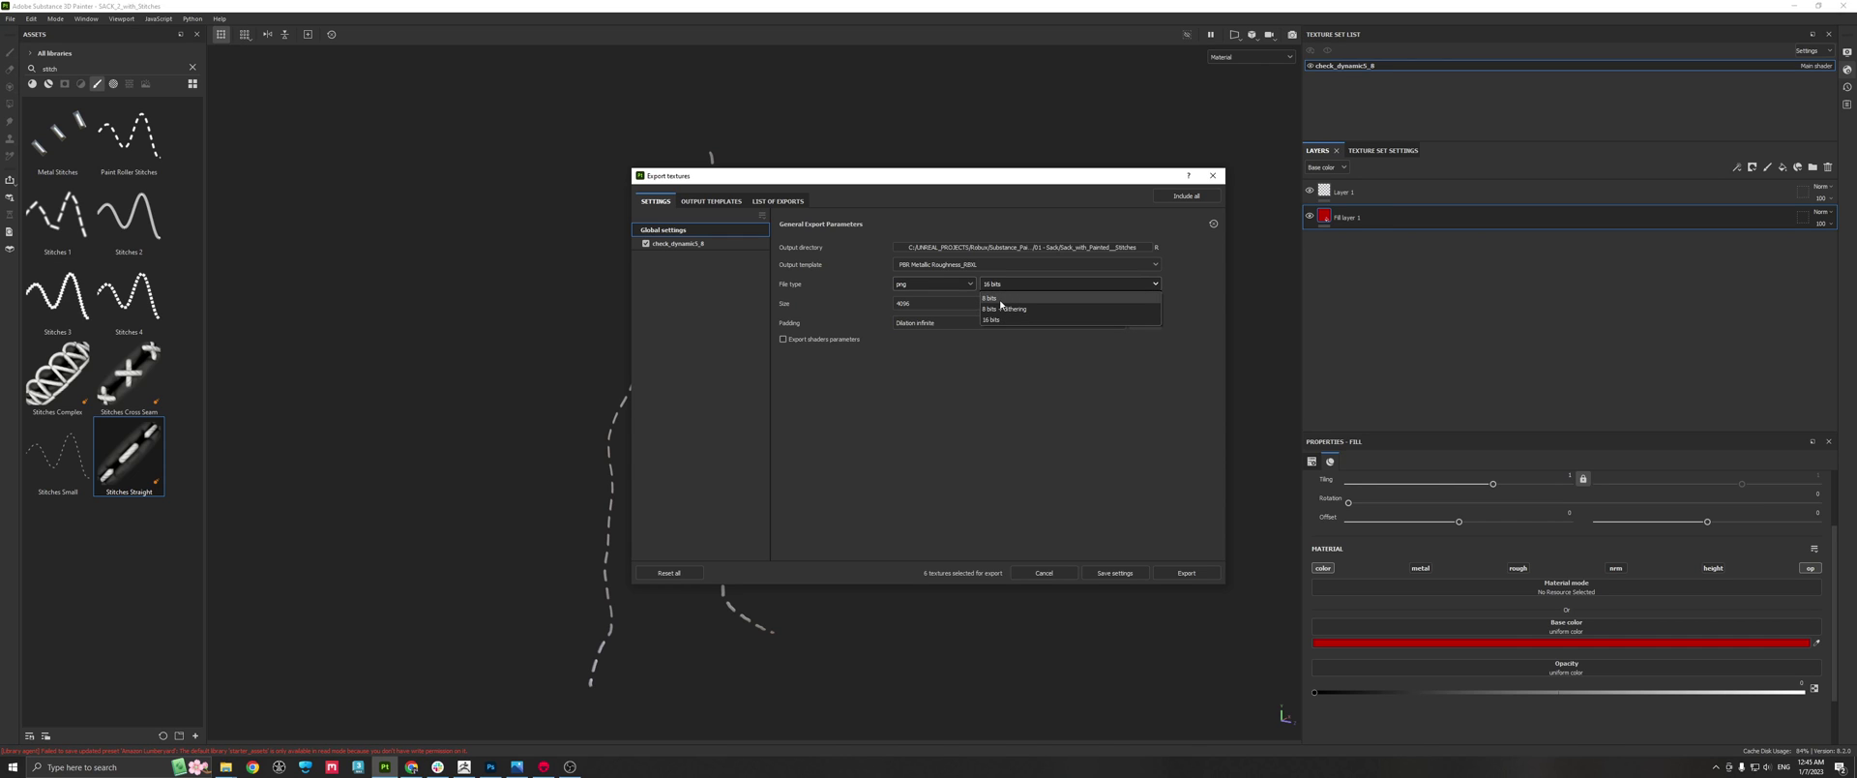
left_click(1001, 300)
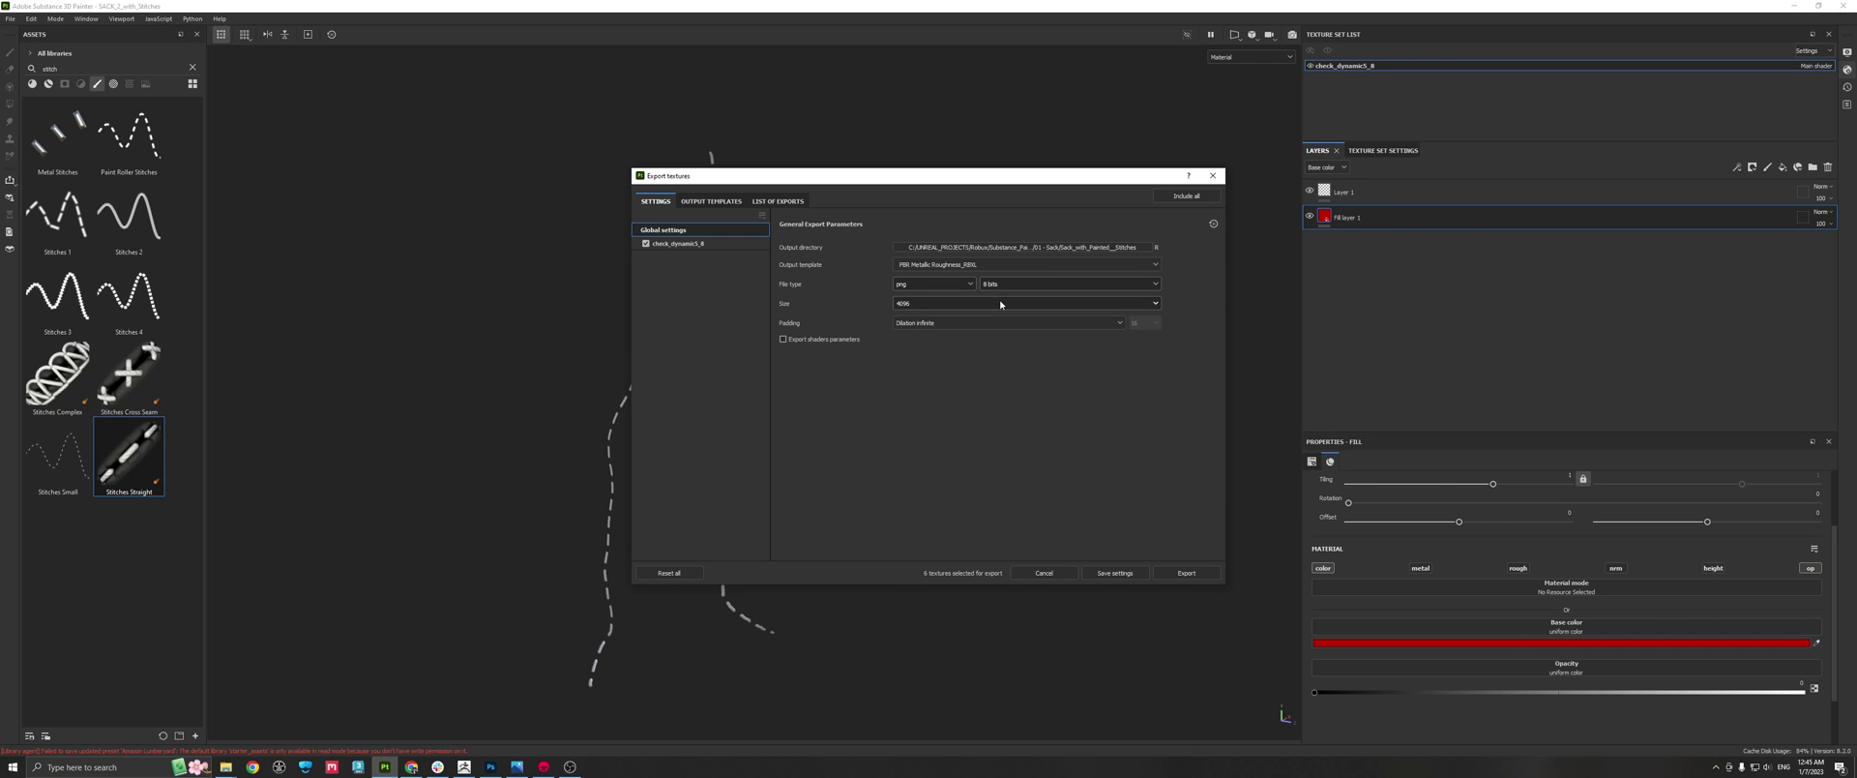
left_click(1186, 573)
left_click(1184, 196)
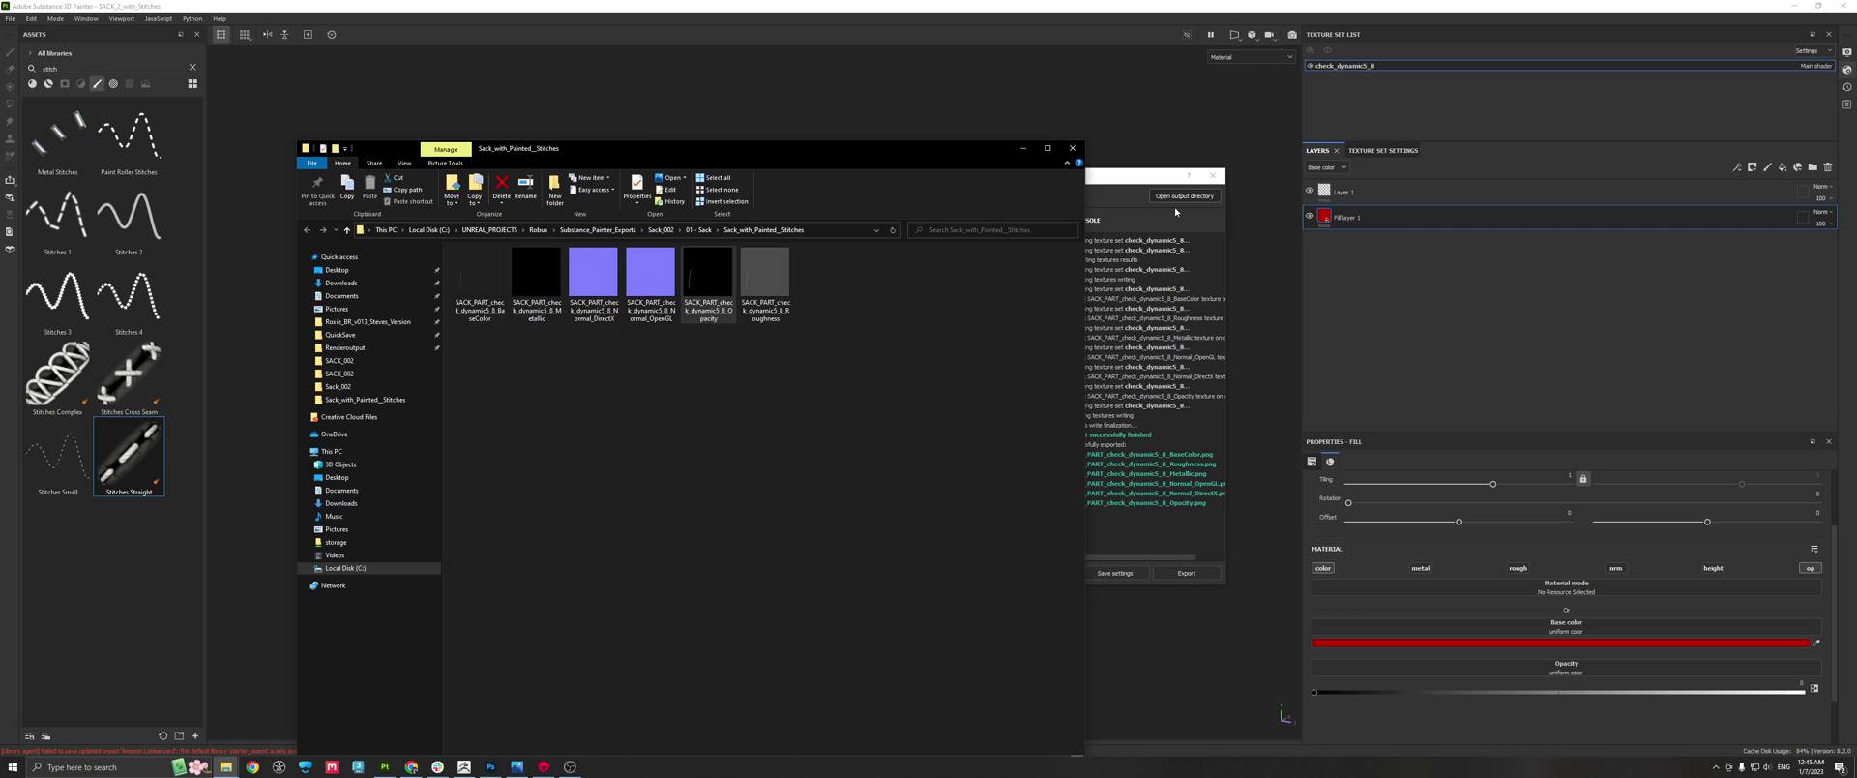
Step: Open the exported Opacity texture in Adobe Photoshop 2023
right_click(708, 299)
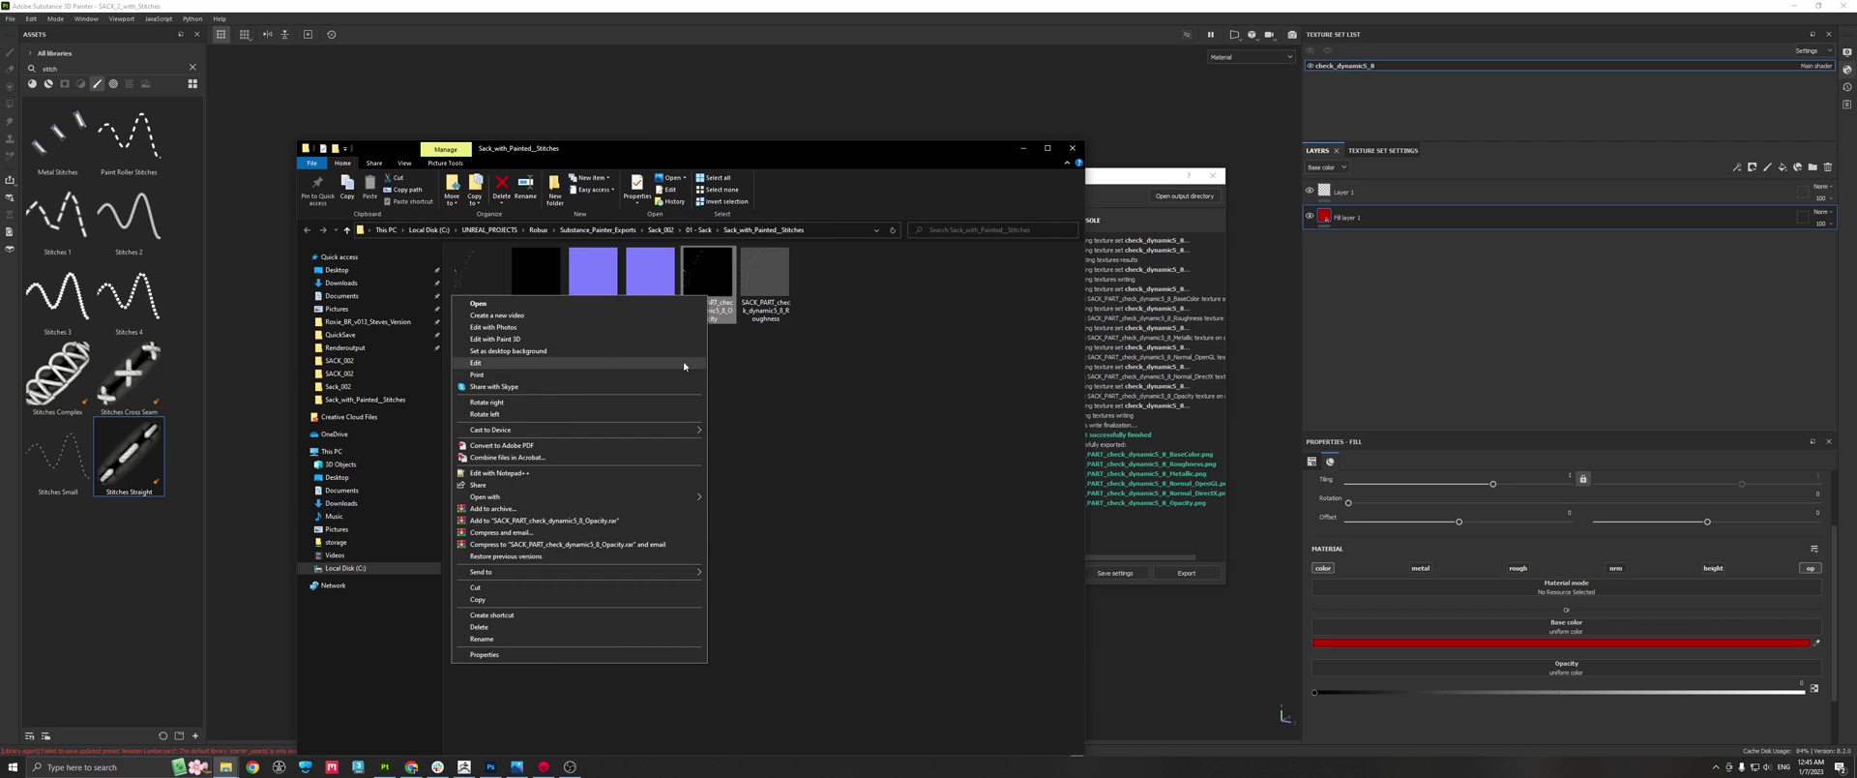
mouse_move(542, 496)
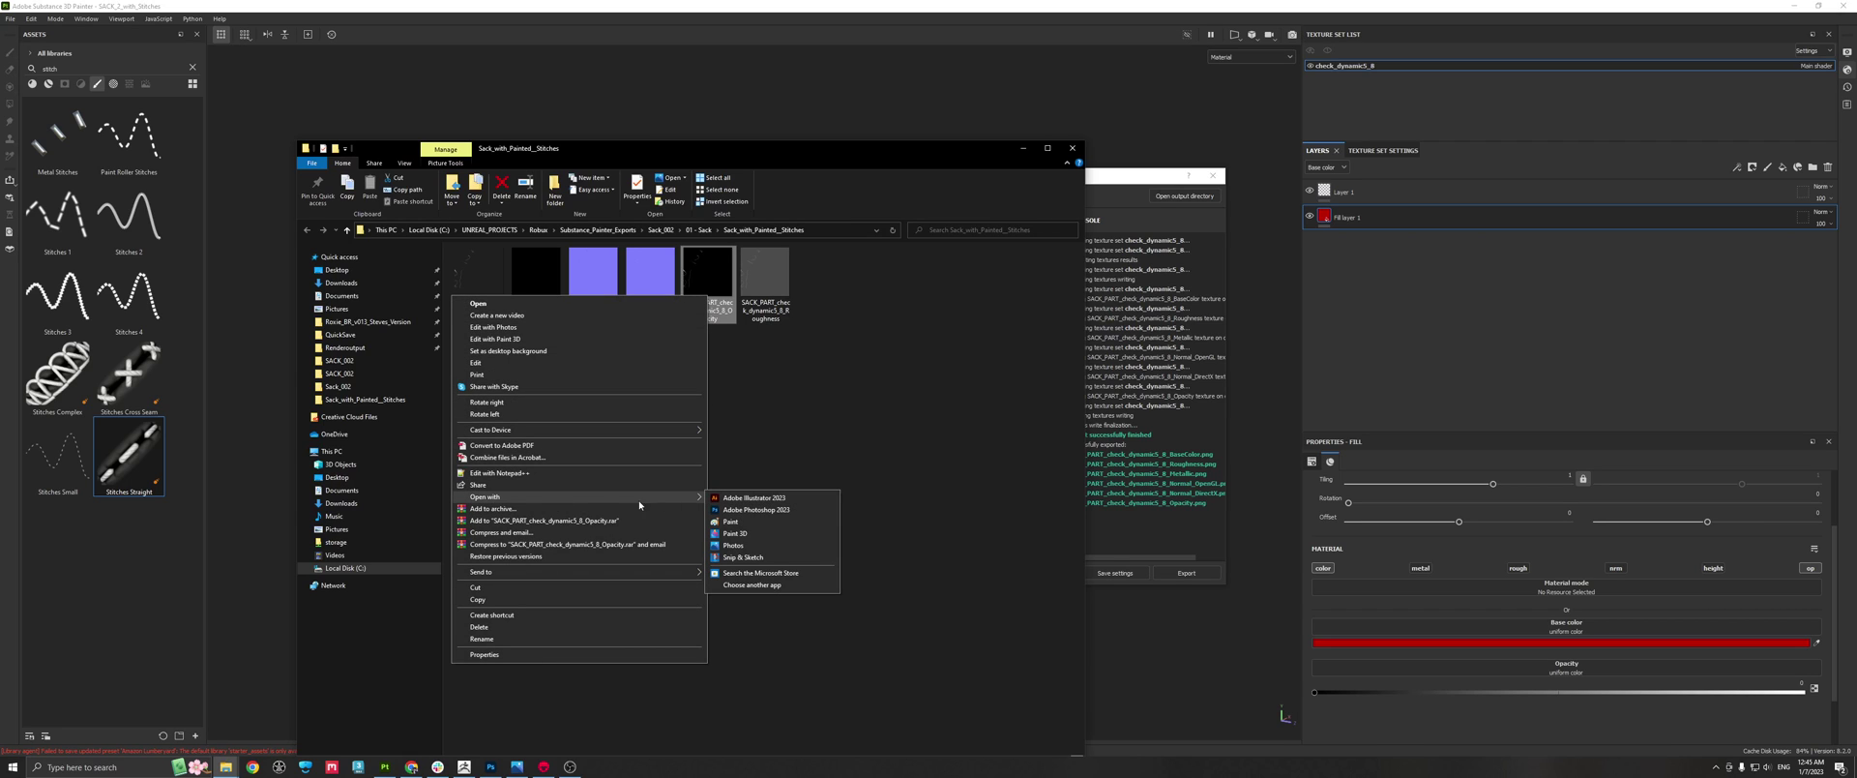
left_click(726, 510)
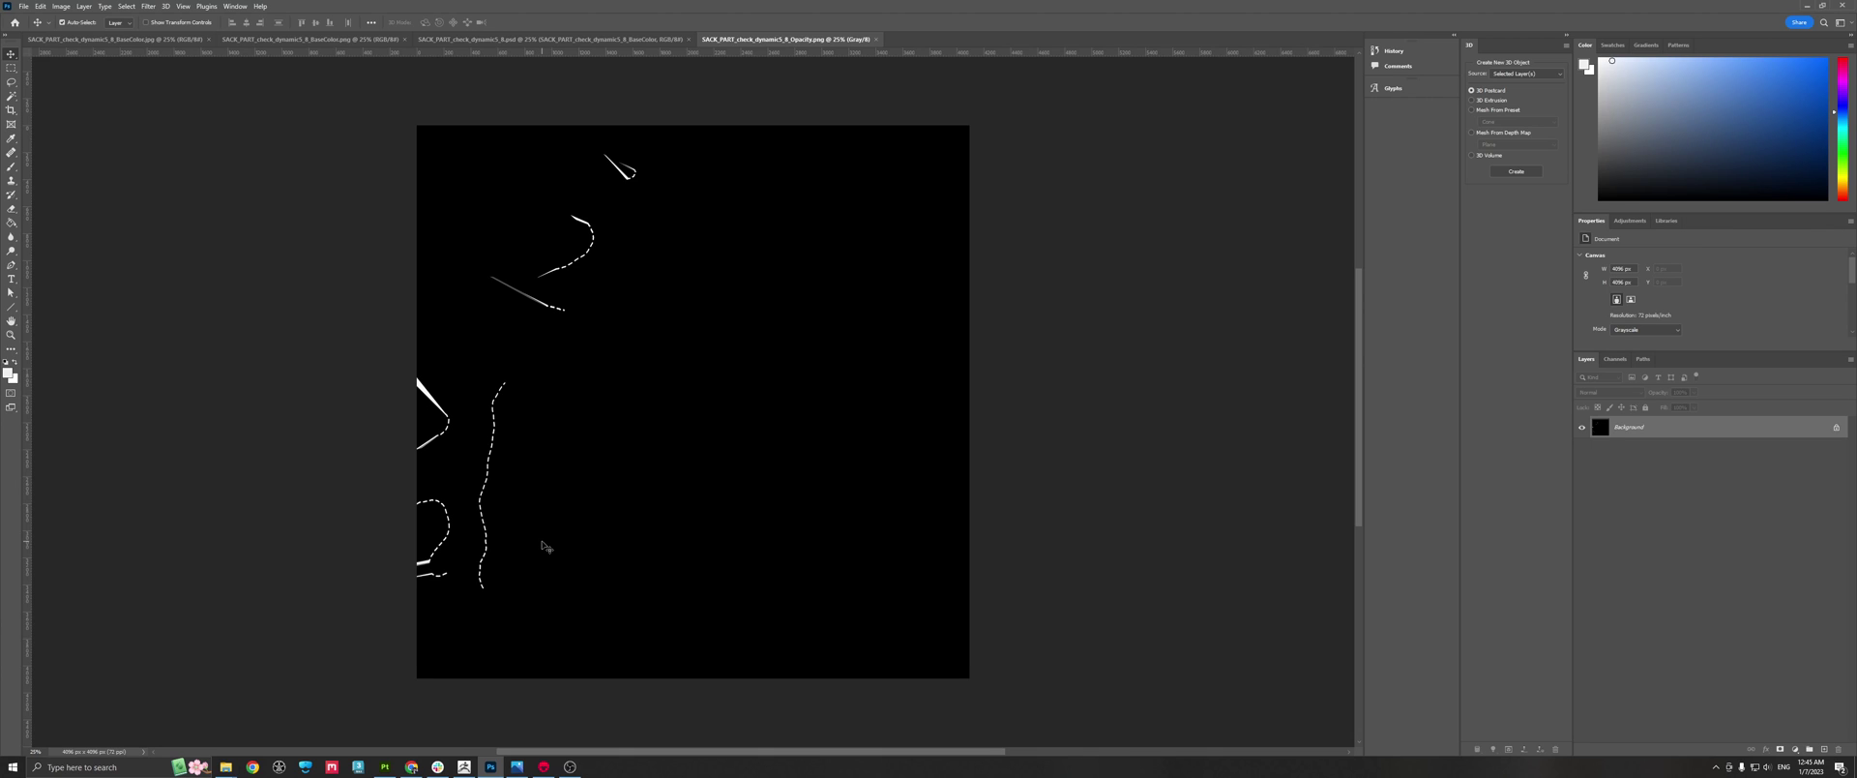
scroll(546, 546, "up", 1)
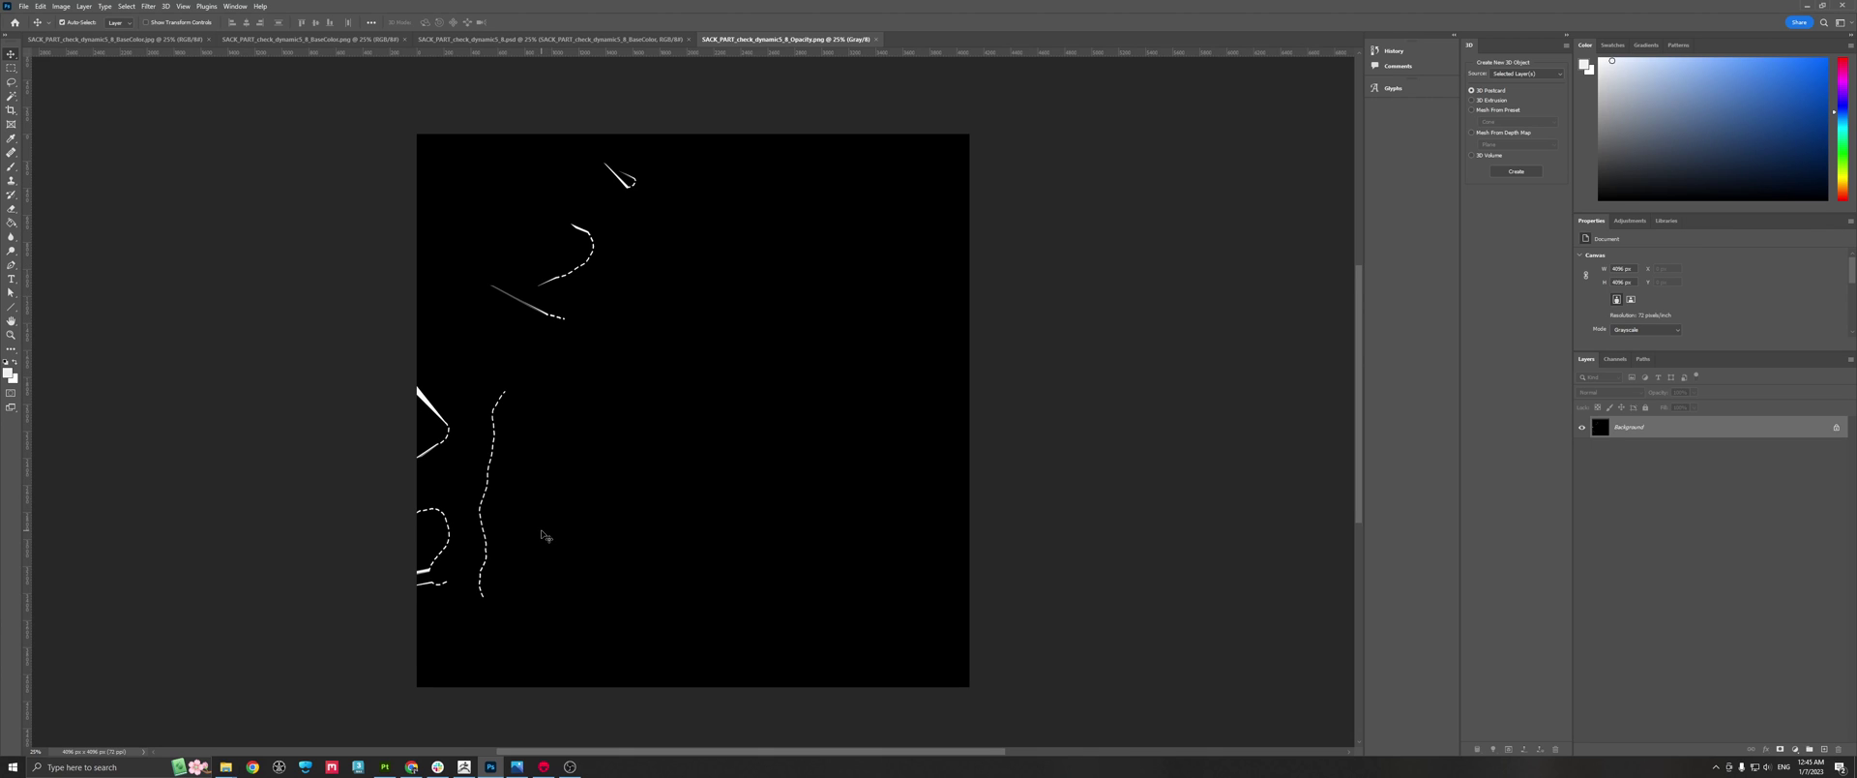
scroll(551, 544, "down", 2)
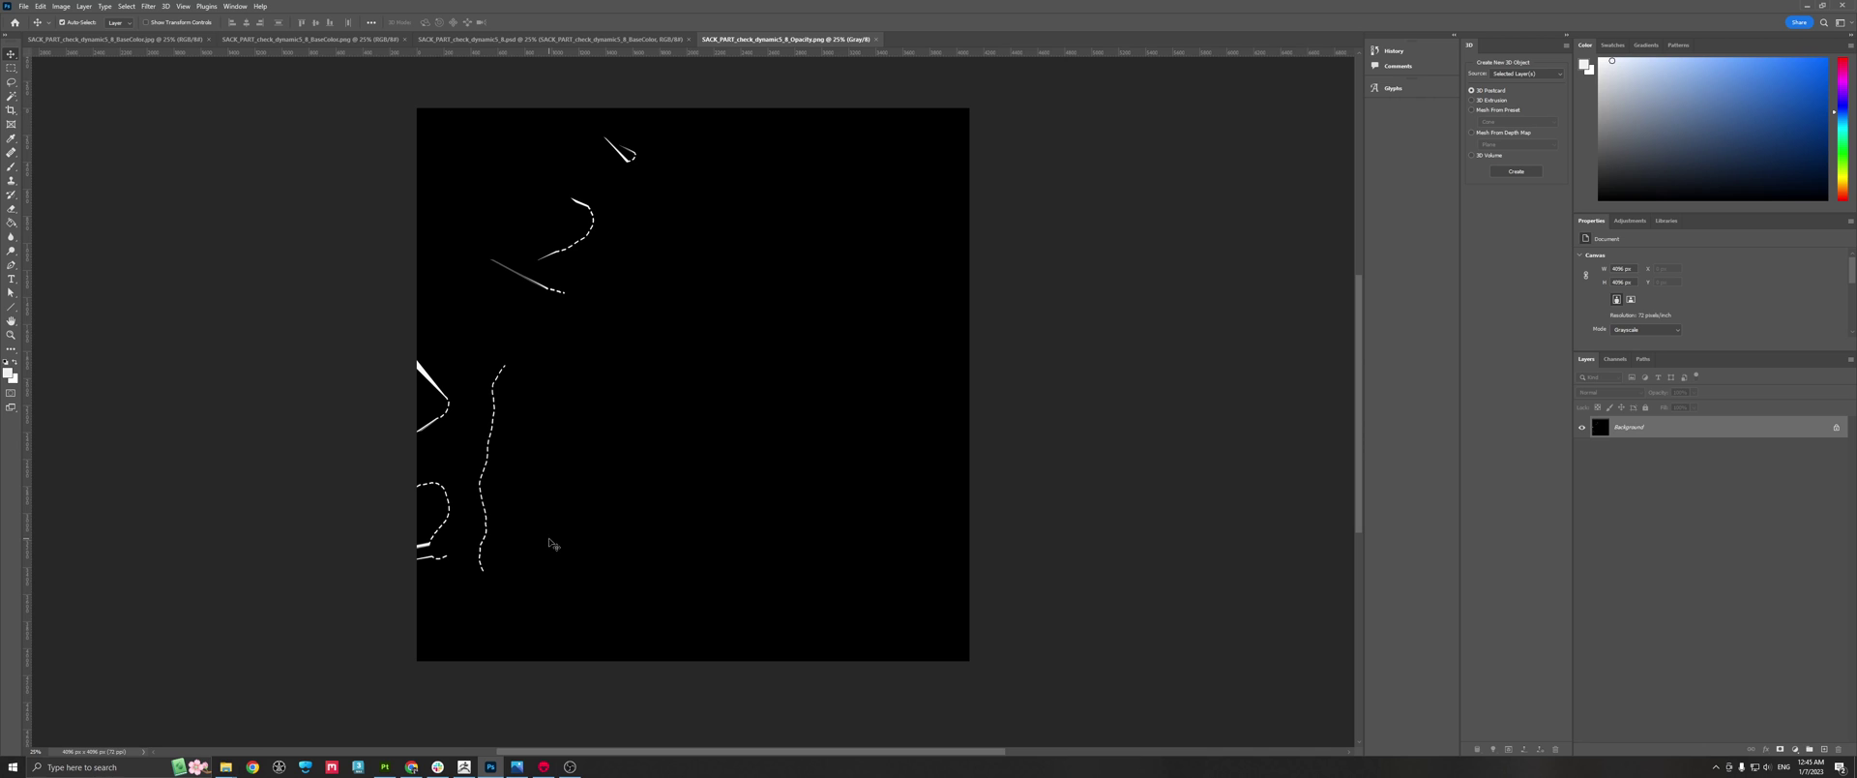